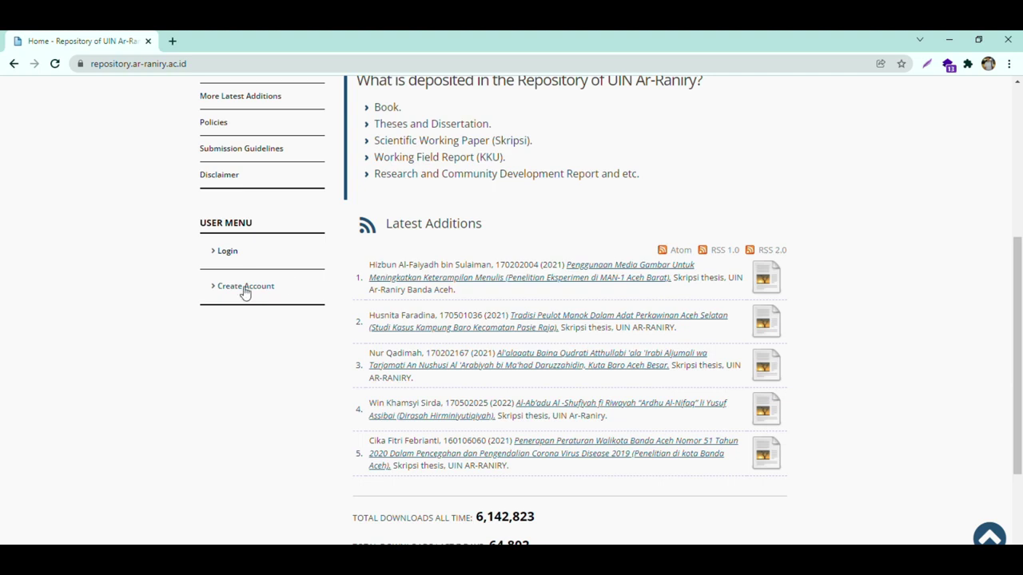
- Open the new-account registration form and go to the name fields
{"action": "scroll", "coordinate": [267, 389], "scroll_direction": "up", "scroll_amount": 2}
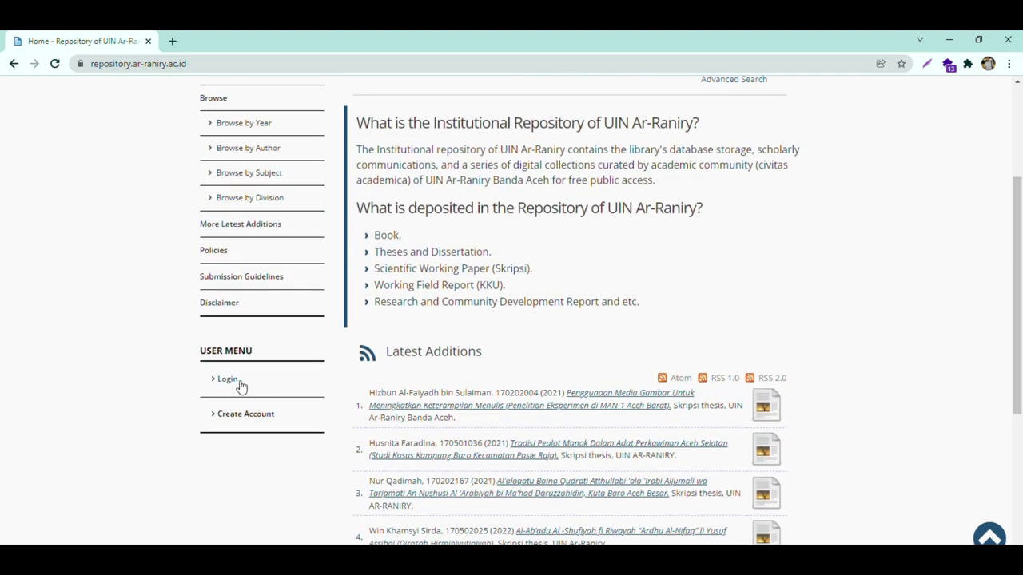
{"action": "left_click", "coordinate": [239, 426]}
{"action": "scroll", "coordinate": [555, 341], "scroll_direction": "down", "scroll_amount": 2}
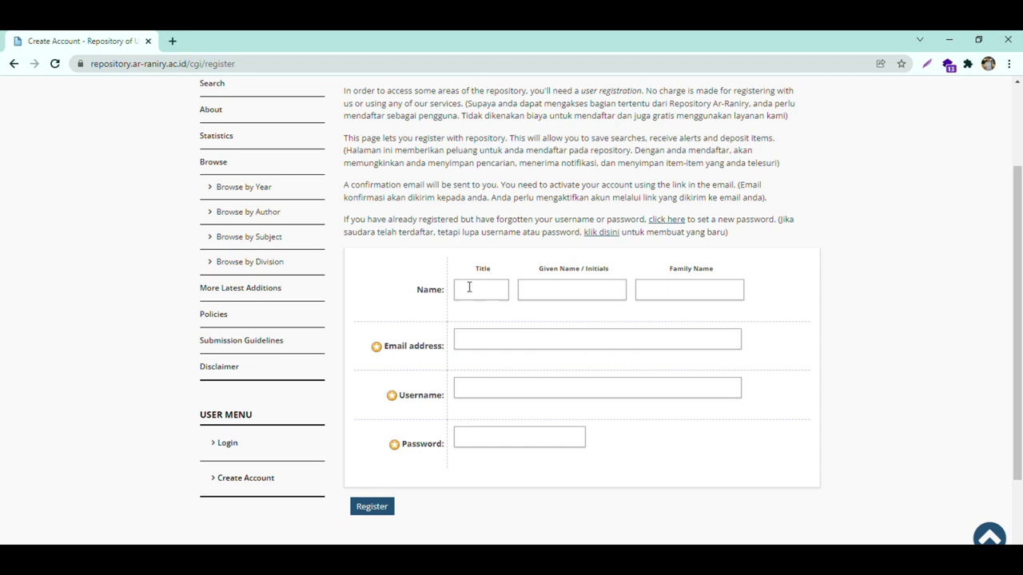
{"action": "scroll", "coordinate": [472, 291], "scroll_direction": "up", "scroll_amount": 1}
{"action": "scroll", "coordinate": [472, 290], "scroll_direction": "down", "scroll_amount": 1}
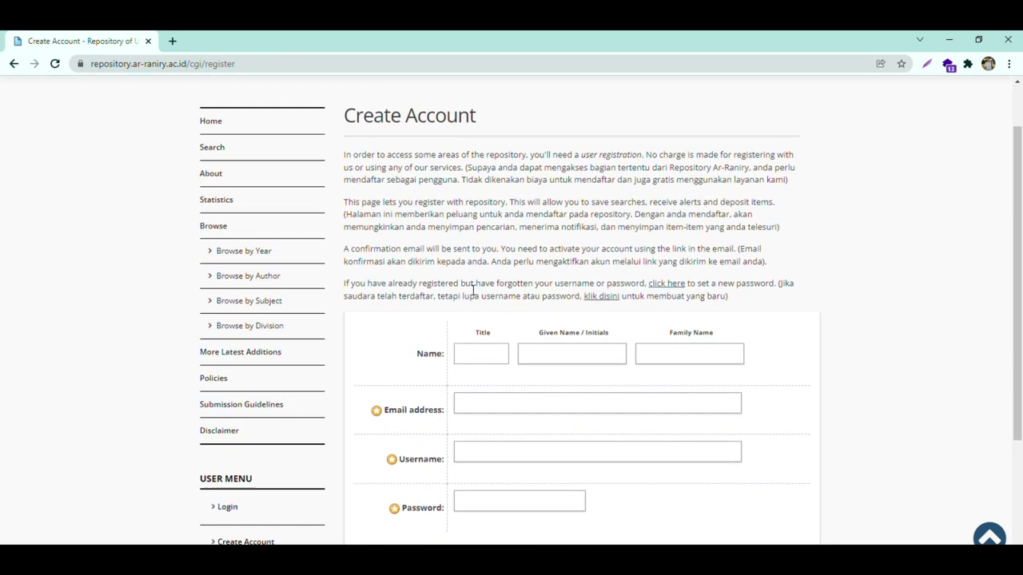
{"action": "scroll", "coordinate": [473, 290], "scroll_direction": "down", "scroll_amount": 1}
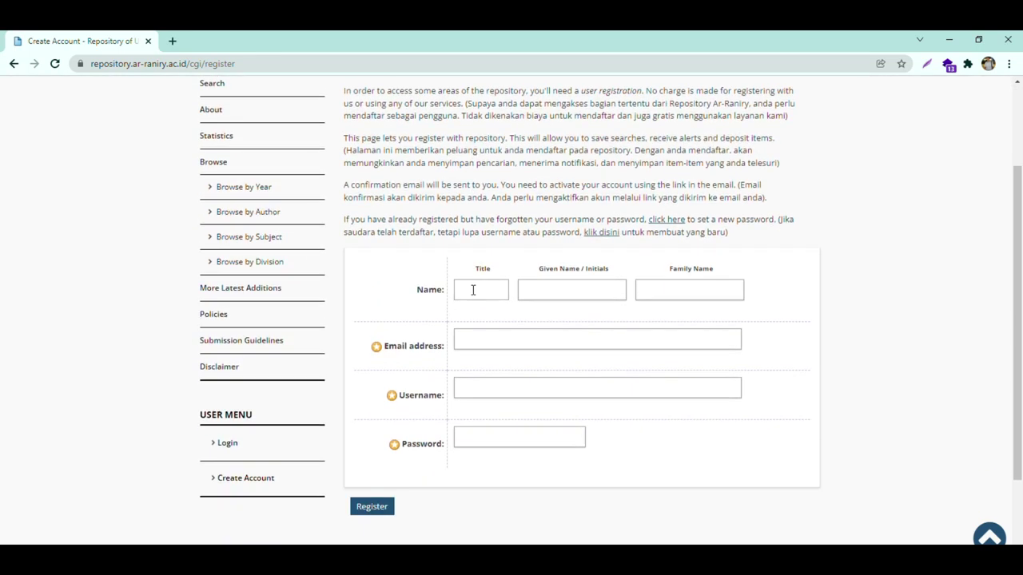
{"action": "left_click", "coordinate": [472, 290]}
- Enter the user's given name, family name, student e-mail address and username
{"action": "key", "text": "Tab"}
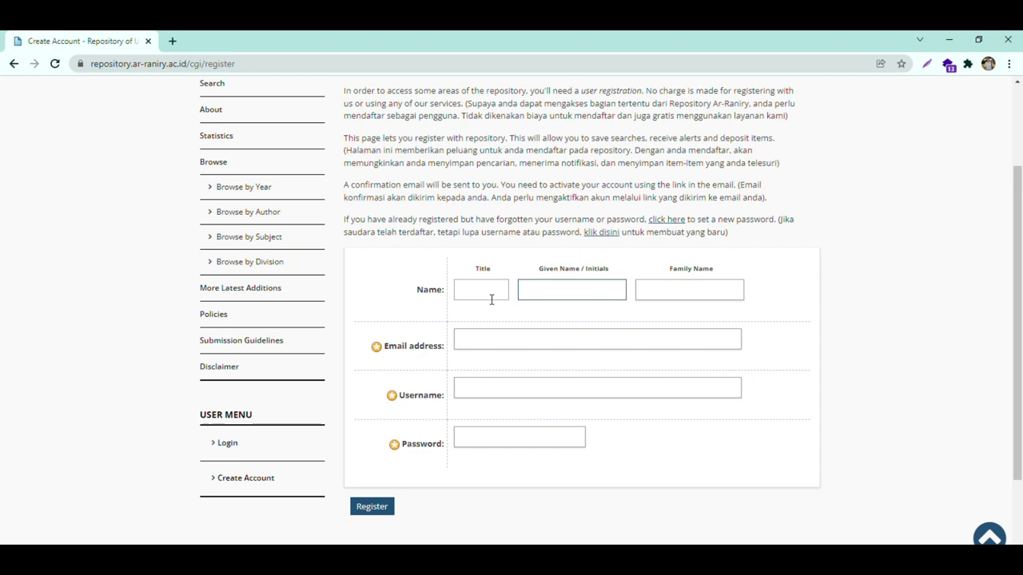
{"action": "key", "text": "Tab"}
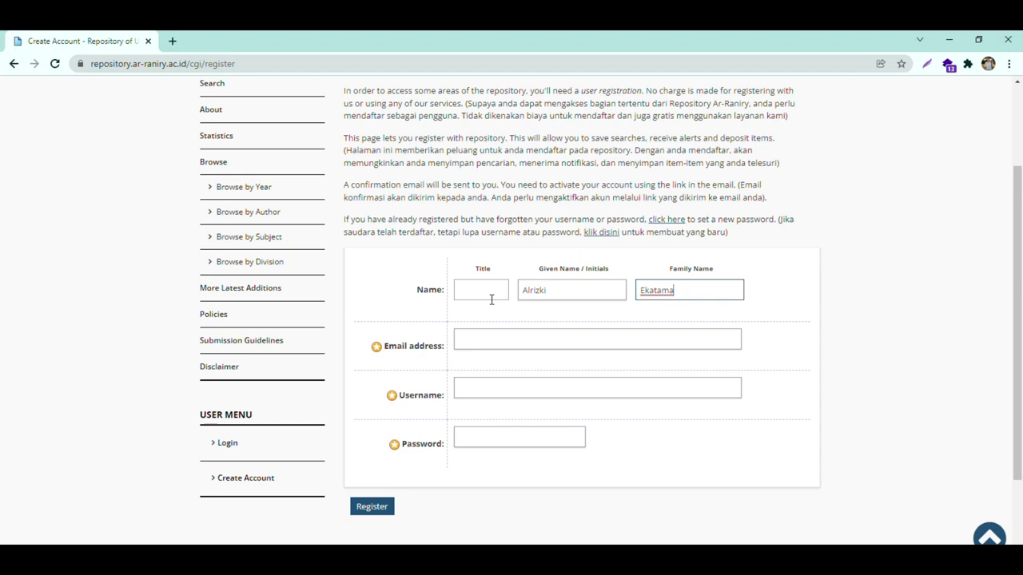
{"action": "key", "text": "Tab"}
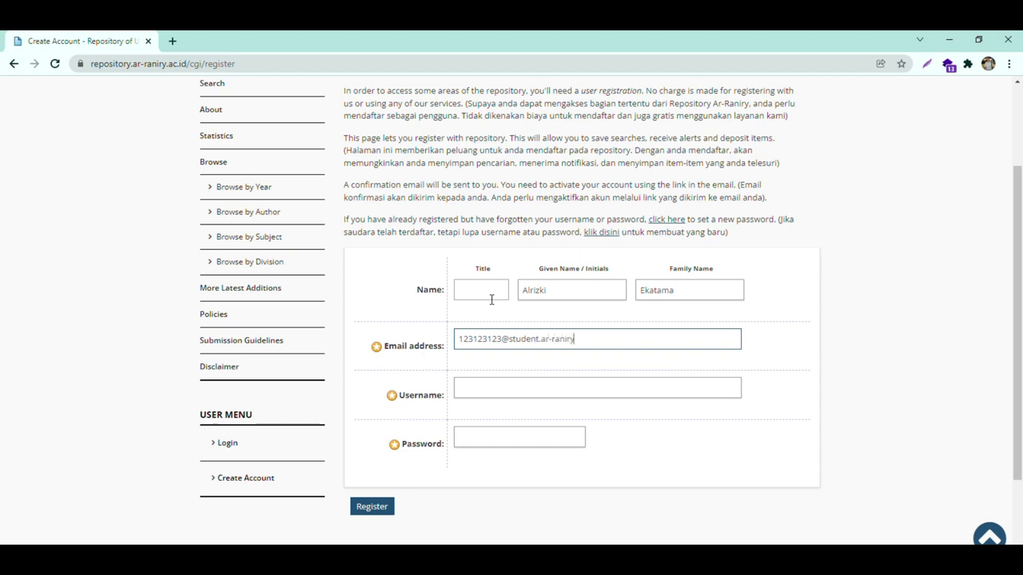
{"action": "key", "text": "Tab"}
{"action": "type", "text": "123123123"}
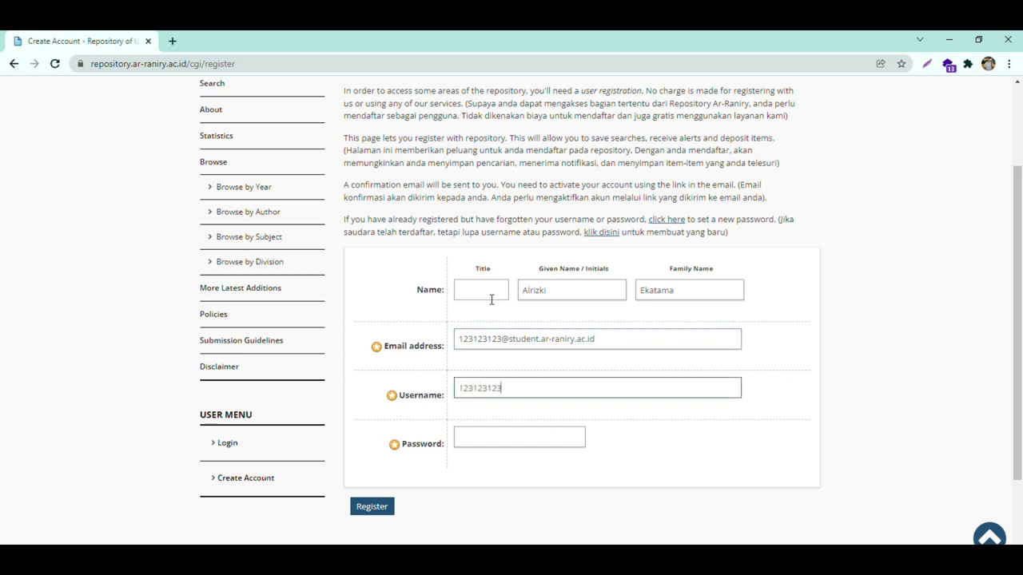
{"action": "key", "text": "Tab"}
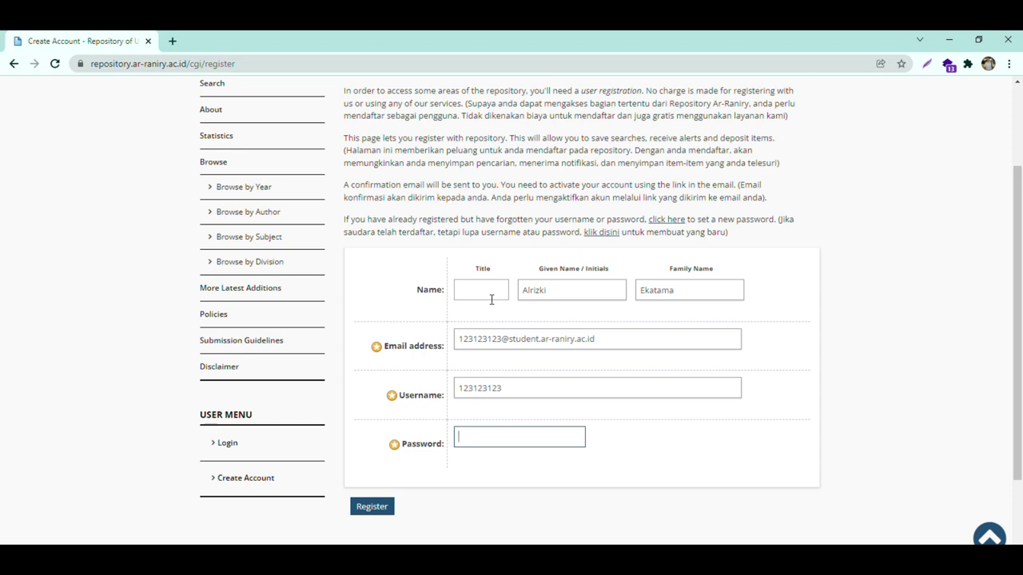
{"action": "type", "text": "123123123"}
- Submit the registration to create the new repository account
{"action": "left_click", "coordinate": [380, 510]}
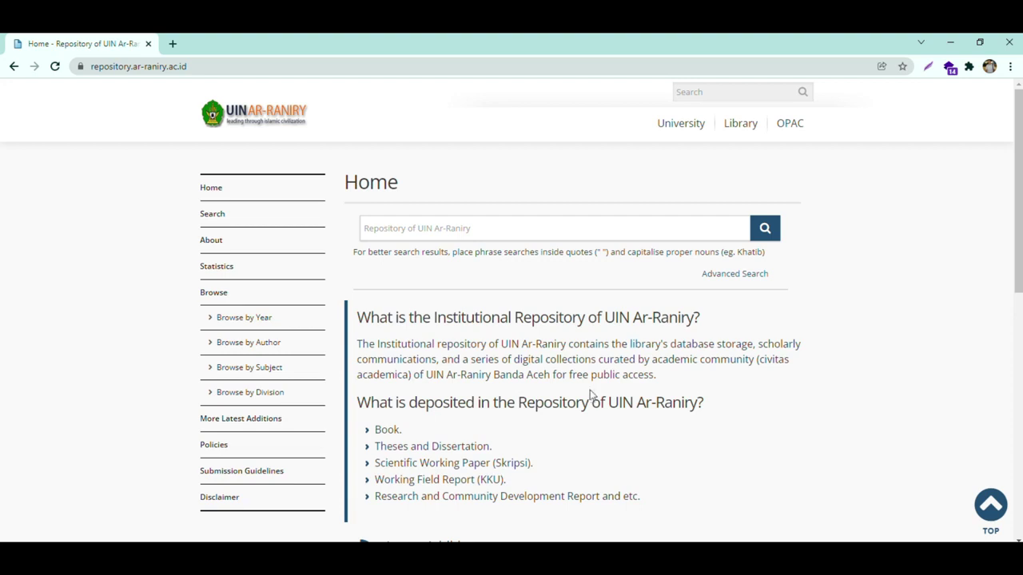
- Log in with the new account's username and password to reach Manage deposits
{"action": "scroll", "coordinate": [451, 416], "scroll_direction": "down", "scroll_amount": 3}
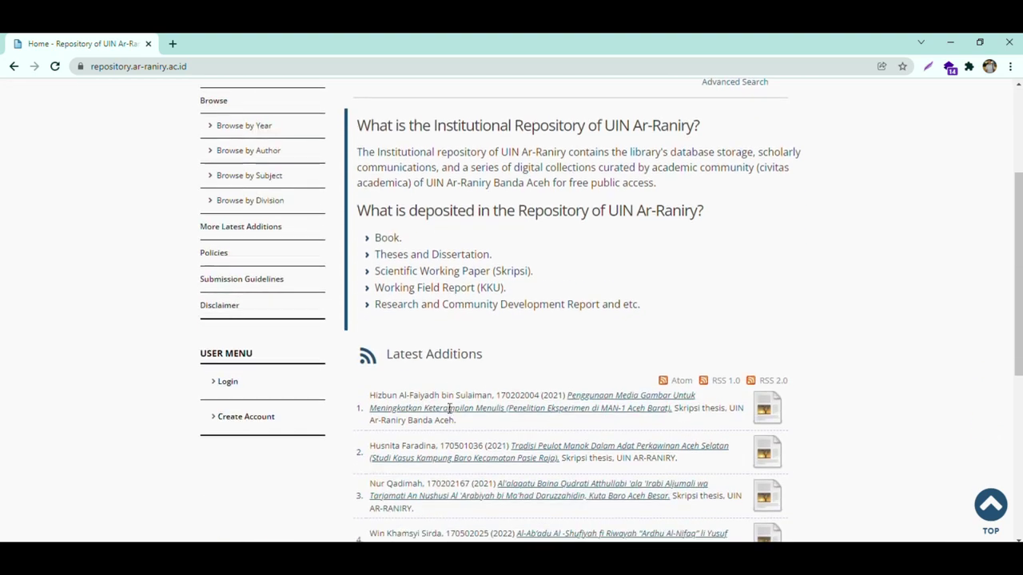
{"action": "left_click", "coordinate": [289, 386]}
{"action": "left_click", "coordinate": [529, 252]}
{"action": "type", "text": "123123123"}
{"action": "key", "text": "Tab"}
{"action": "type", "text": "12312312"}
{"action": "key", "text": "Return"}
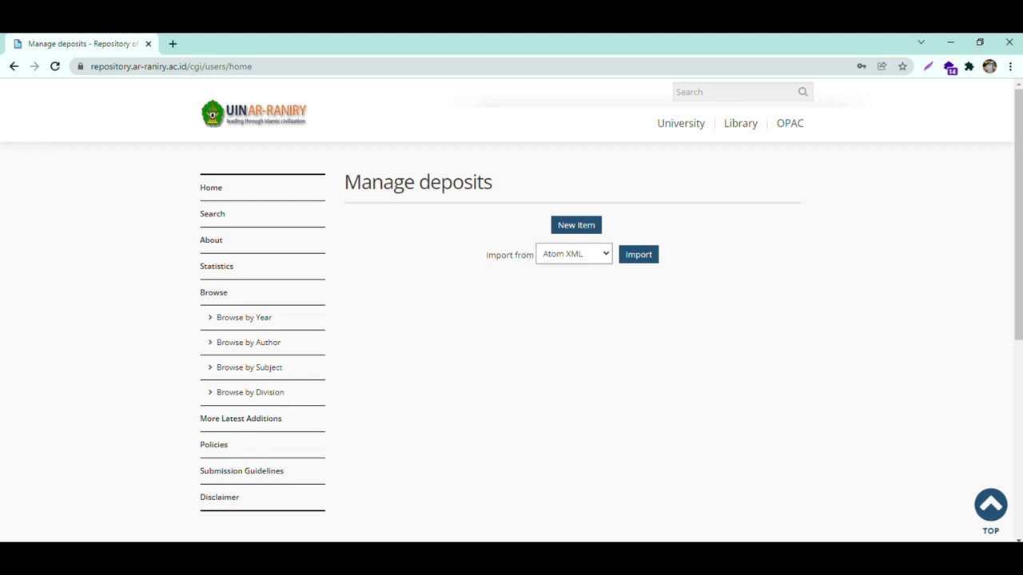
{"action": "scroll", "coordinate": [550, 346], "scroll_direction": "down", "scroll_amount": 3}
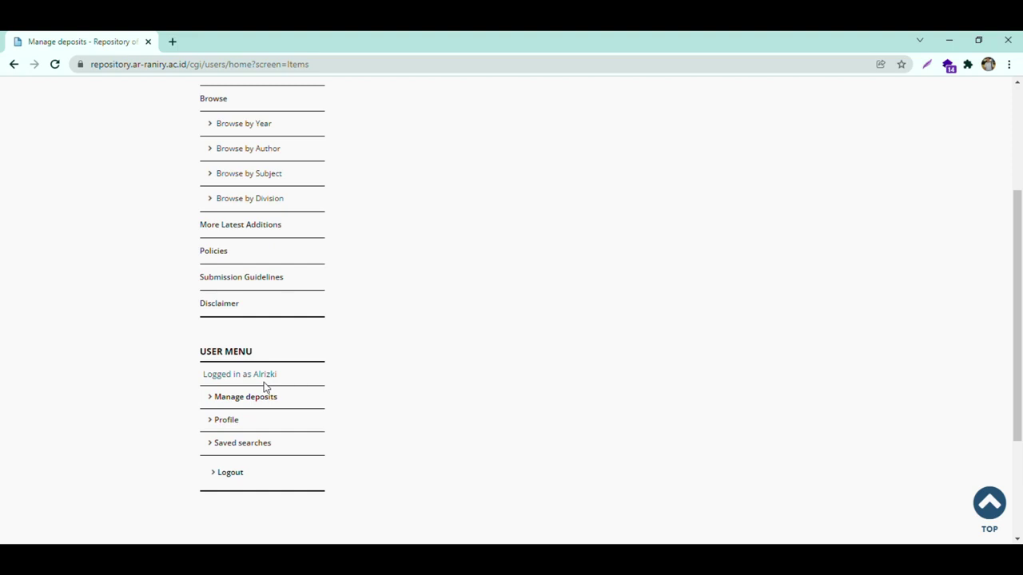
{"action": "scroll", "coordinate": [474, 354], "scroll_direction": "up", "scroll_amount": 3}
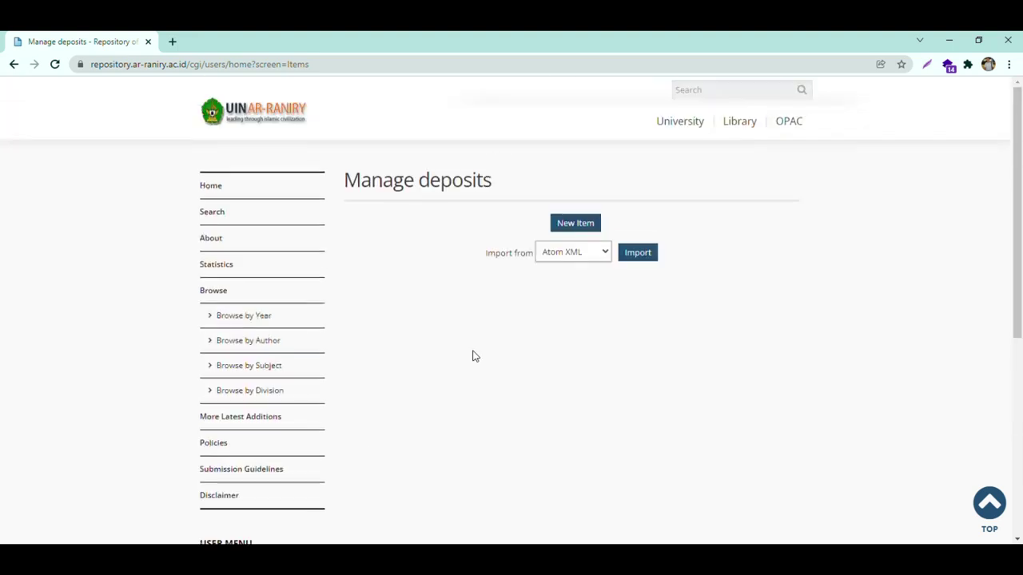
- Start new deposit item #19285
{"action": "left_click", "coordinate": [576, 223]}
{"action": "scroll", "coordinate": [592, 232], "scroll_direction": "down", "scroll_amount": 3}
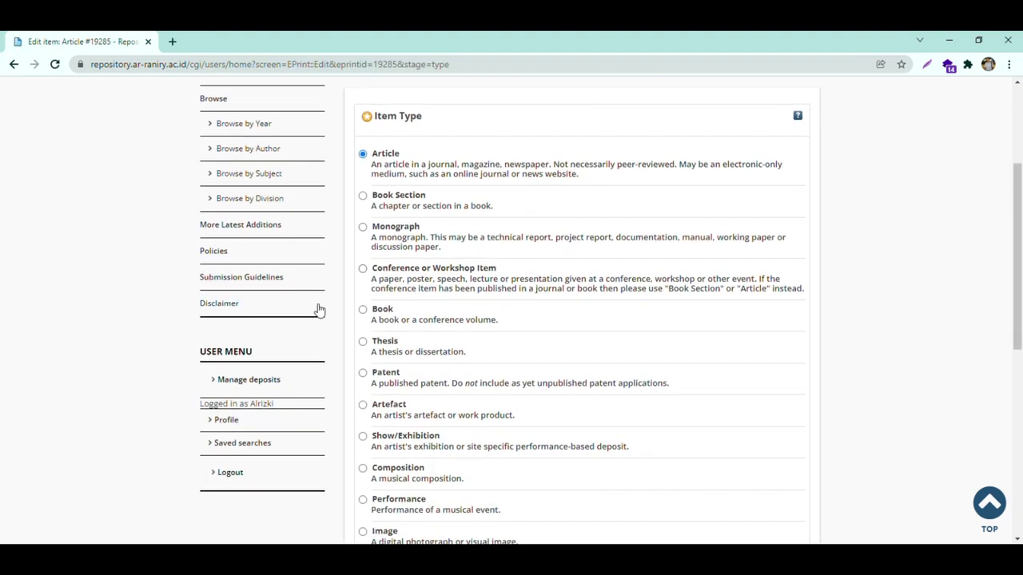
{"action": "scroll", "coordinate": [648, 296], "scroll_direction": "down", "scroll_amount": 2}
{"action": "scroll", "coordinate": [647, 295], "scroll_direction": "up", "scroll_amount": 1}
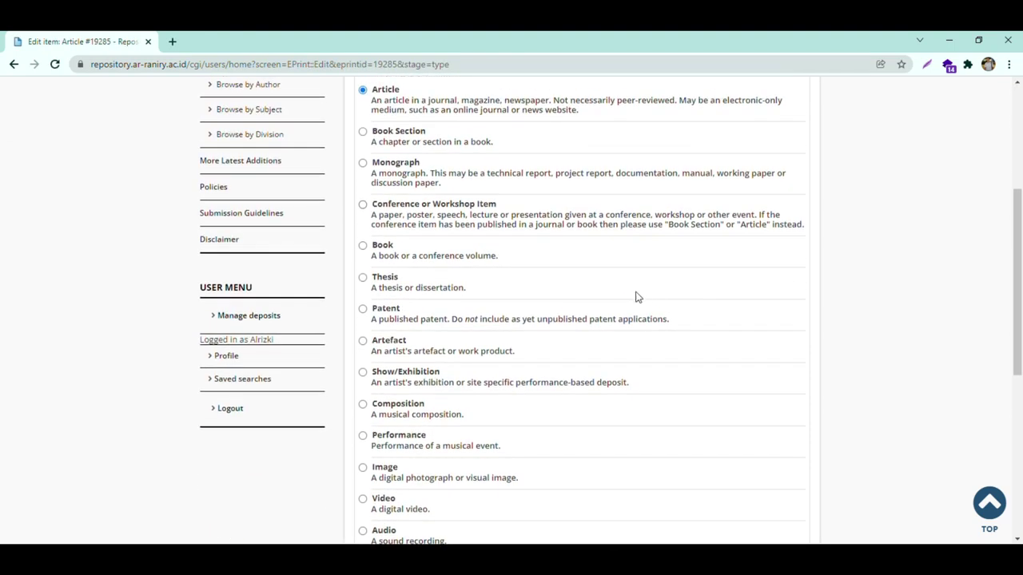
{"action": "scroll", "coordinate": [551, 312], "scroll_direction": "up", "scroll_amount": 2}
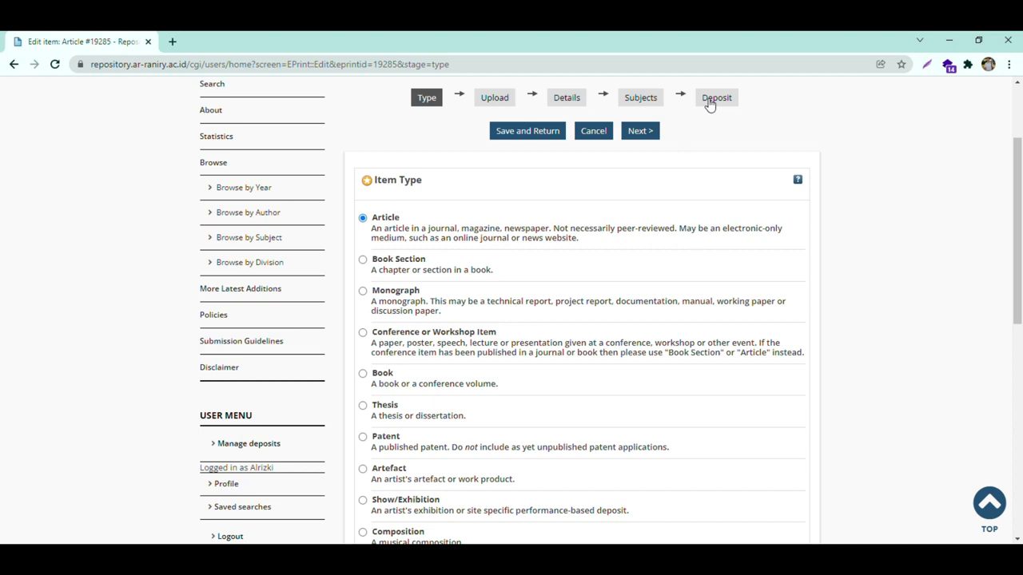
{"action": "scroll", "coordinate": [580, 236], "scroll_direction": "down", "scroll_amount": 1}
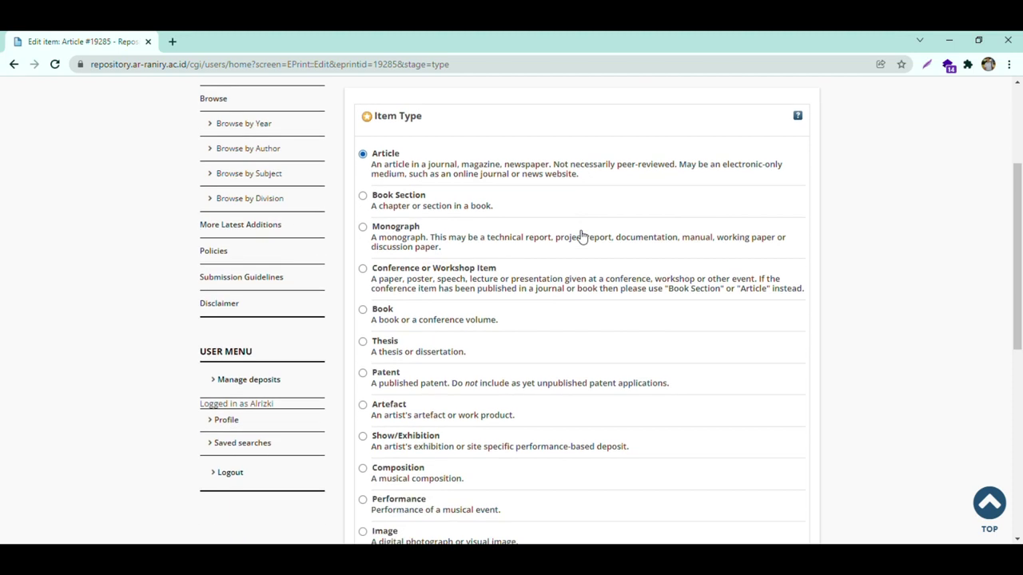
{"action": "scroll", "coordinate": [456, 322], "scroll_direction": "up", "scroll_amount": 2}
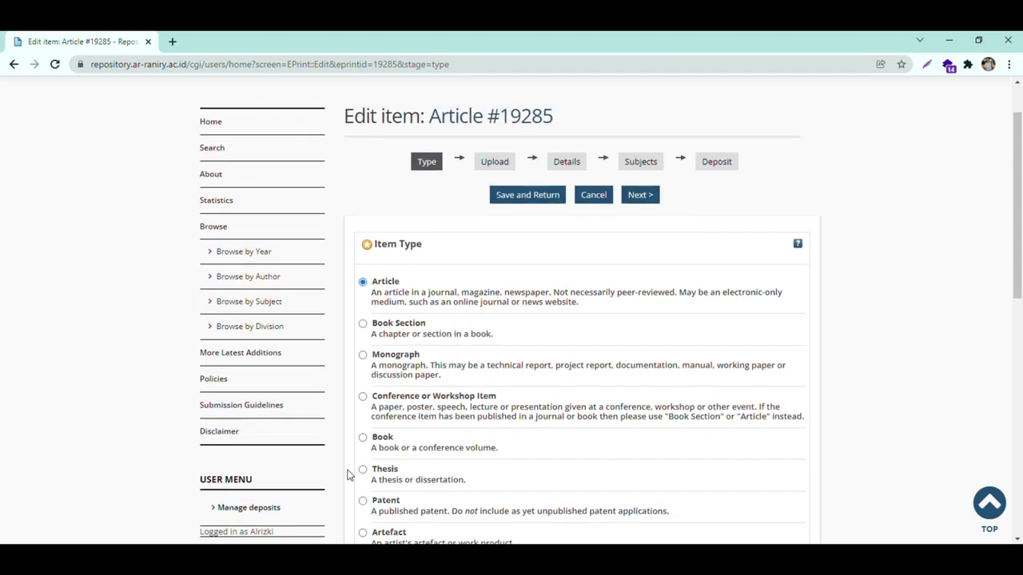
- Set the item type to Thesis and advance to the upload stage
{"action": "left_click", "coordinate": [387, 478]}
{"action": "scroll", "coordinate": [463, 411], "scroll_direction": "down", "scroll_amount": 4}
{"action": "scroll", "coordinate": [466, 404], "scroll_direction": "down", "scroll_amount": 3}
{"action": "scroll", "coordinate": [475, 392], "scroll_direction": "up", "scroll_amount": 7}
{"action": "scroll", "coordinate": [674, 360], "scroll_direction": "down", "scroll_amount": 9}
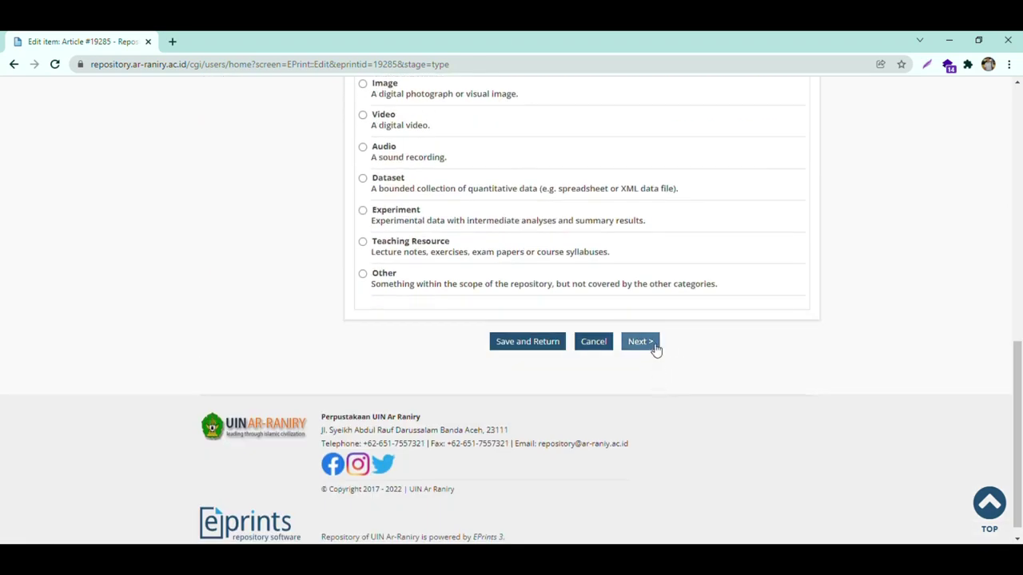
{"action": "scroll", "coordinate": [655, 350], "scroll_direction": "up", "scroll_amount": 6}
{"action": "scroll", "coordinate": [655, 349], "scroll_direction": "up", "scroll_amount": 3}
{"action": "left_click", "coordinate": [642, 260]}
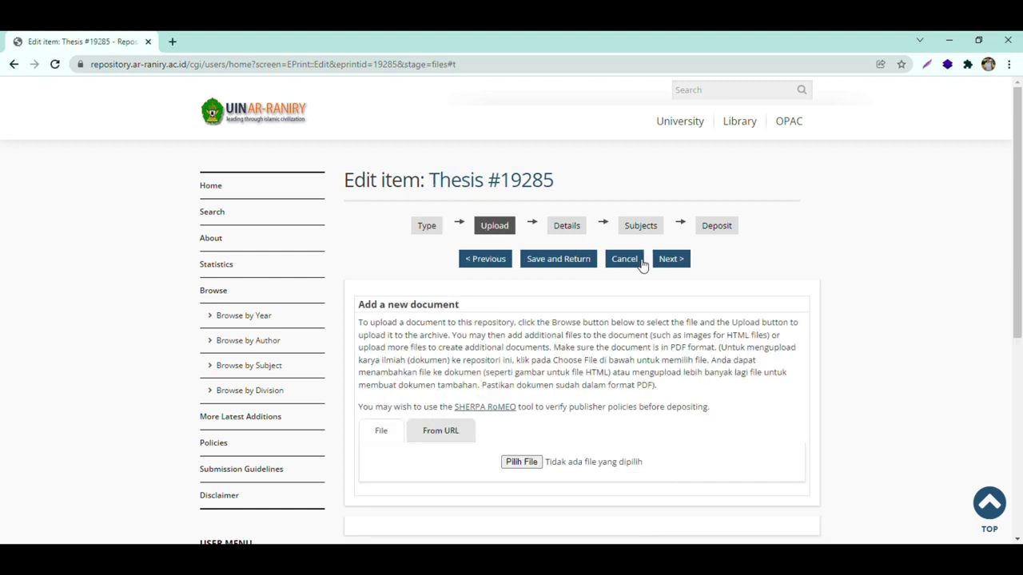
- Upload the 5MB thesis PDF, listed as a Text document
{"action": "scroll", "coordinate": [628, 200], "scroll_direction": "up", "scroll_amount": 1}
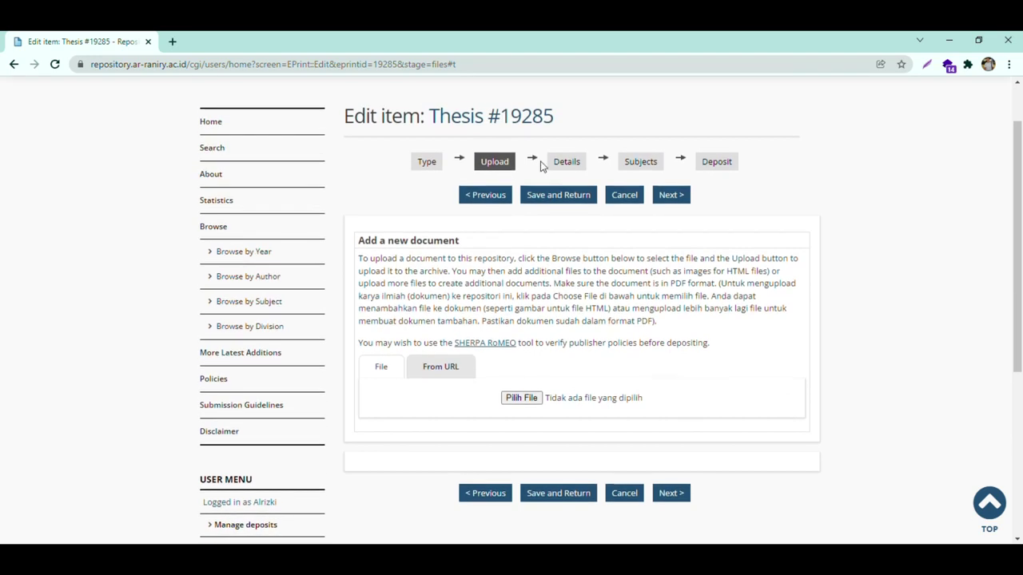
{"action": "left_click", "coordinate": [535, 403]}
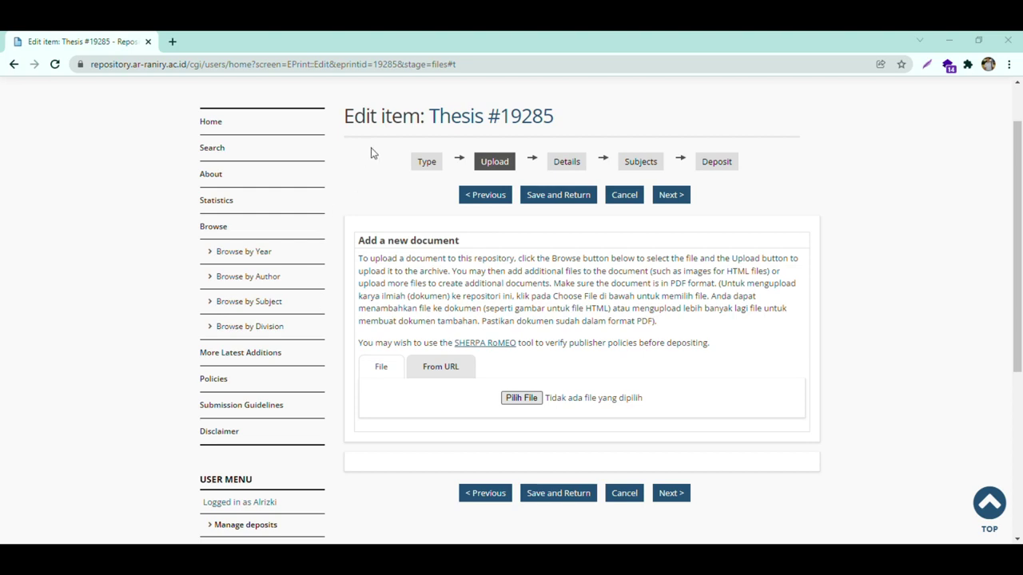
{"action": "scroll", "coordinate": [563, 325], "scroll_direction": "down", "scroll_amount": 2}
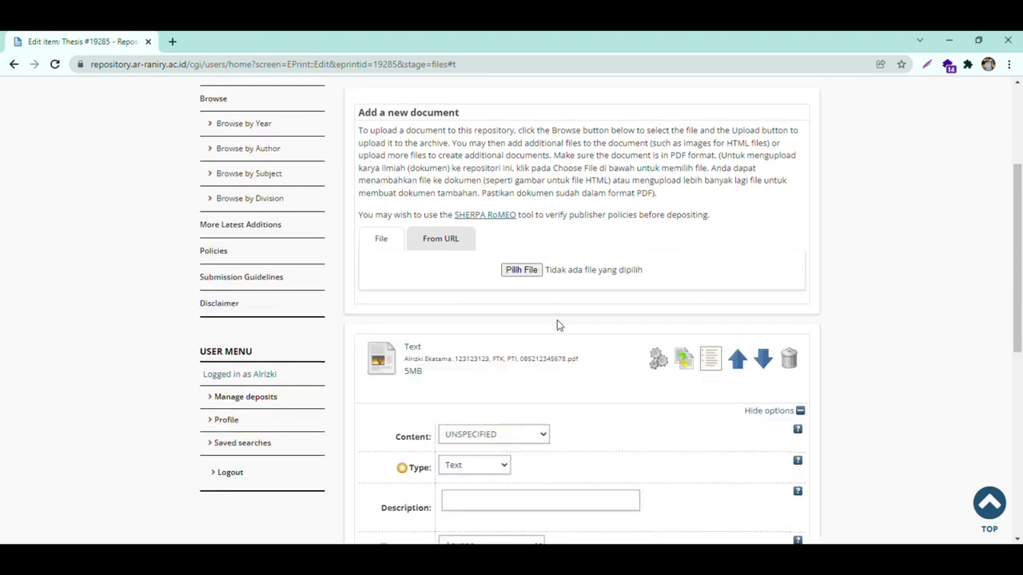
- Mark the document Published Version, type Text, described as 'membahas tentang Agama Islam'
{"action": "scroll", "coordinate": [558, 324], "scroll_direction": "down", "scroll_amount": 4}
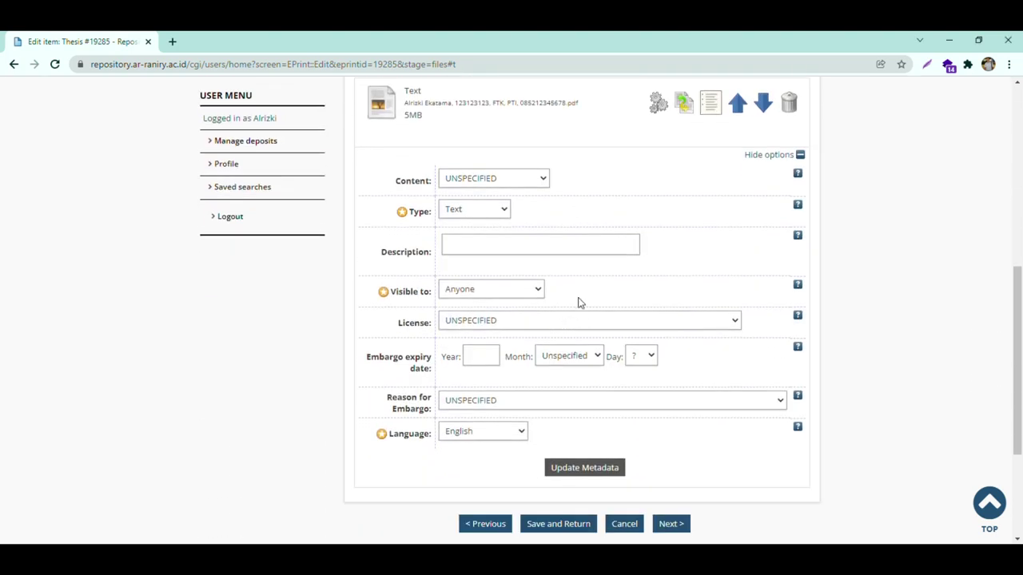
{"action": "left_click", "coordinate": [480, 249]}
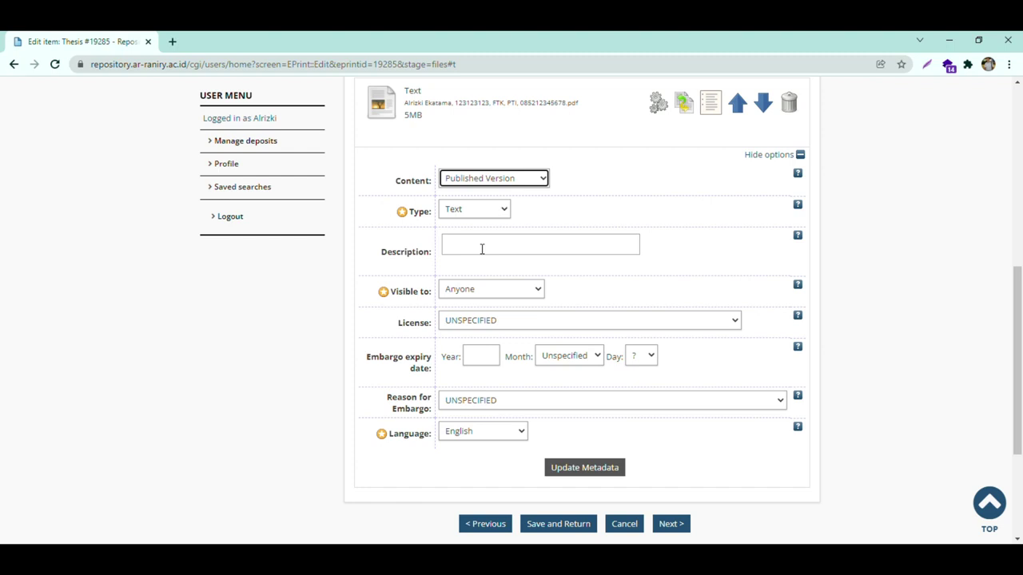
{"action": "left_click", "coordinate": [485, 217]}
{"action": "left_click", "coordinate": [477, 230]}
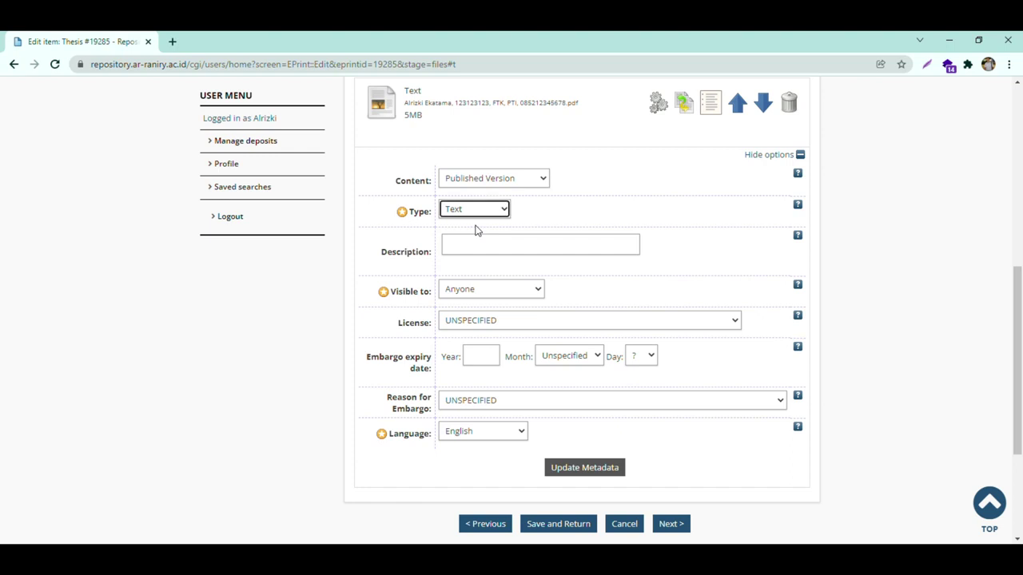
{"action": "left_click", "coordinate": [485, 256]}
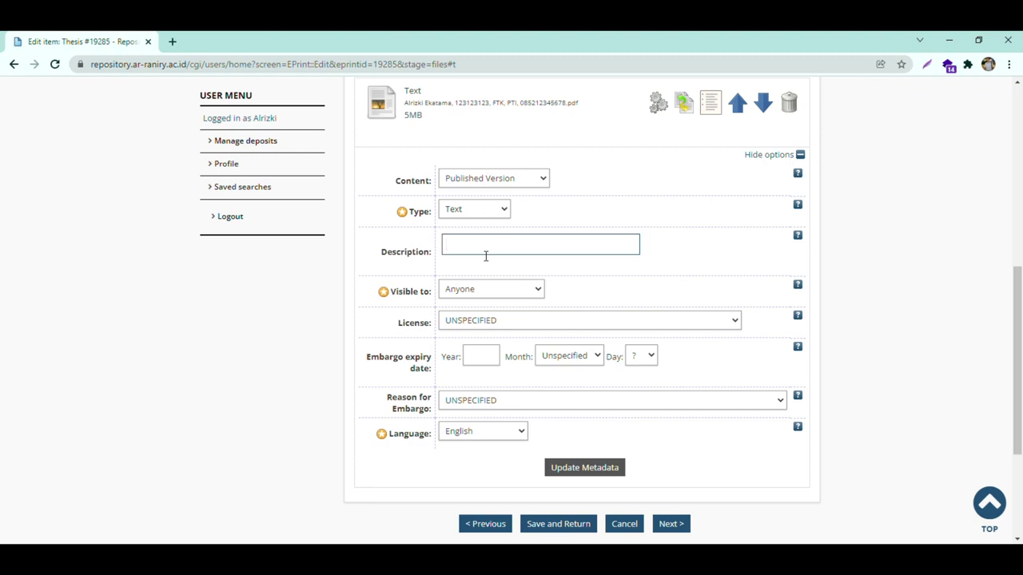
{"action": "type", "text": "membahas tentang Agama Islam"}
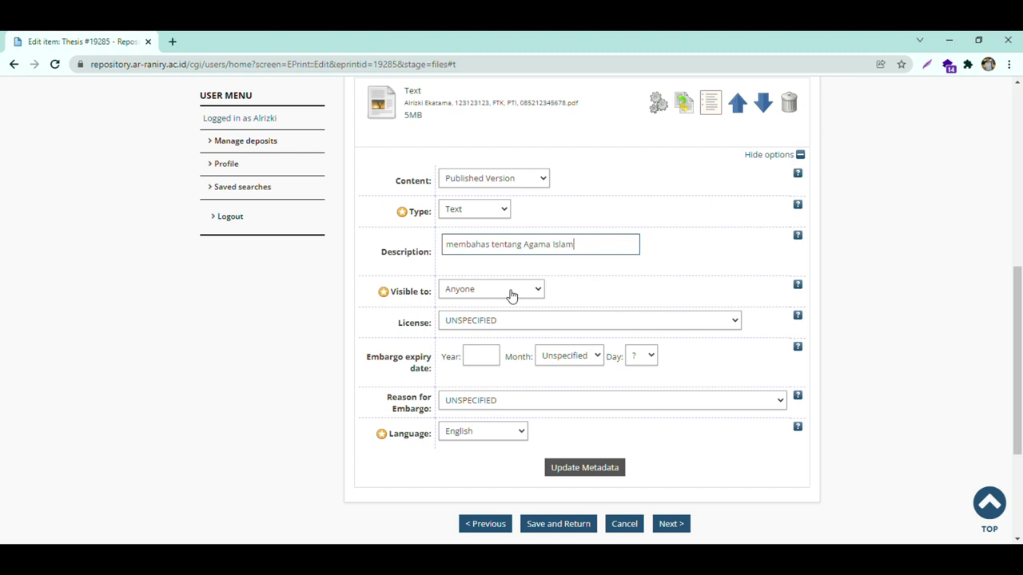
- License the document Creative Commons Attribution 4.0, save its metadata and continue to Details
{"action": "left_click", "coordinate": [511, 292]}
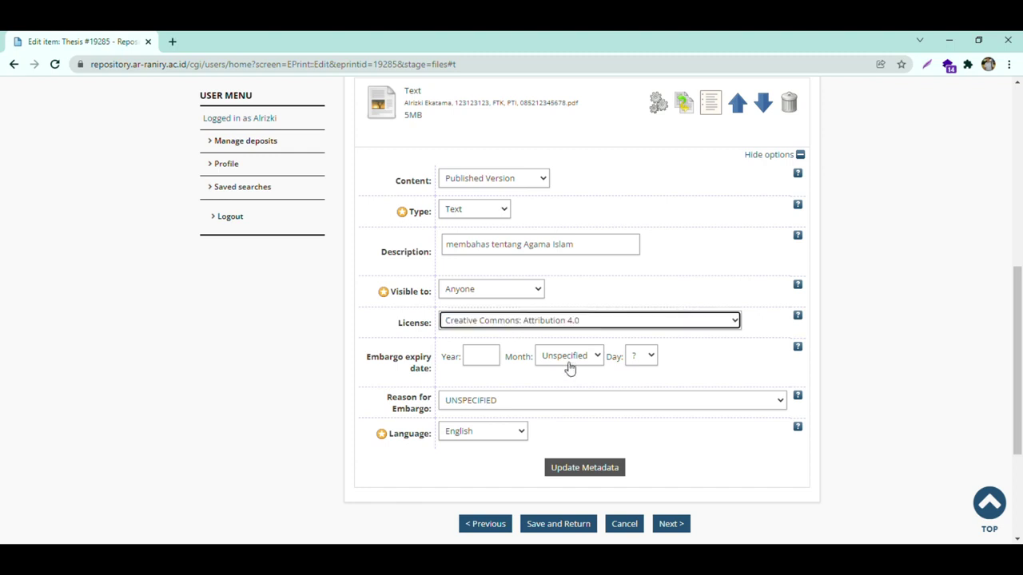
{"action": "scroll", "coordinate": [551, 351], "scroll_direction": "down", "scroll_amount": 2}
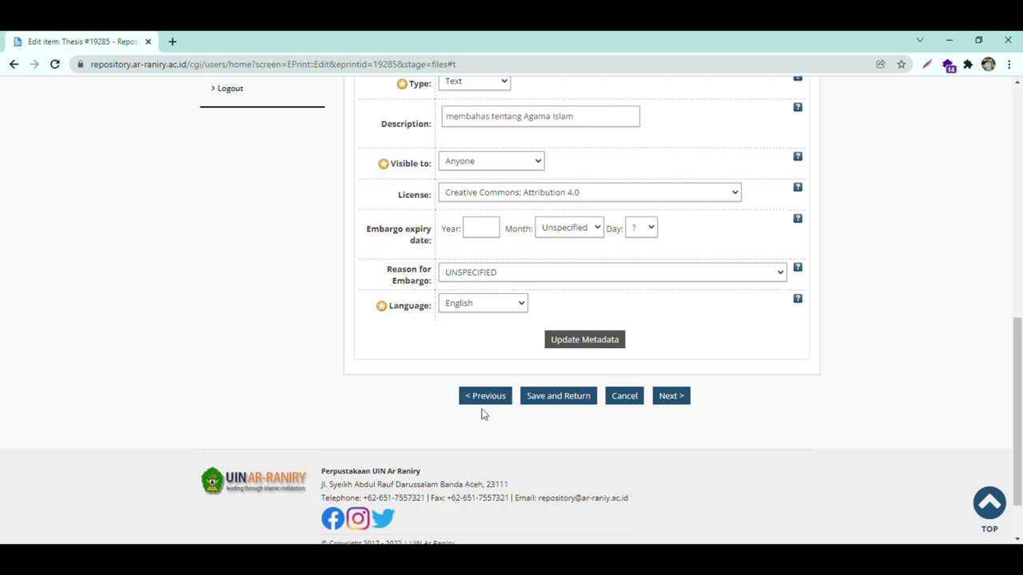
{"action": "left_click", "coordinate": [584, 339]}
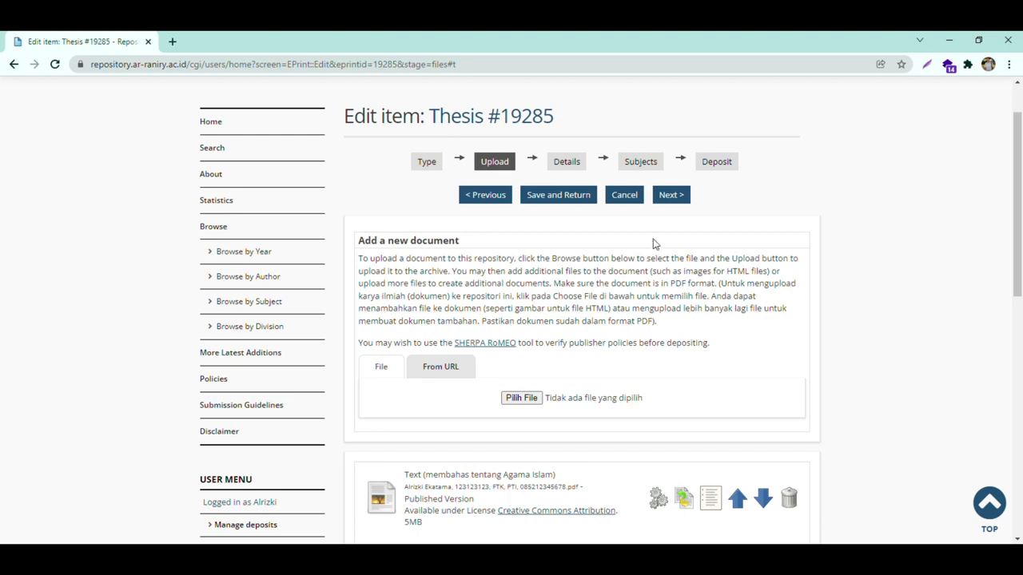
{"action": "left_click", "coordinate": [672, 197]}
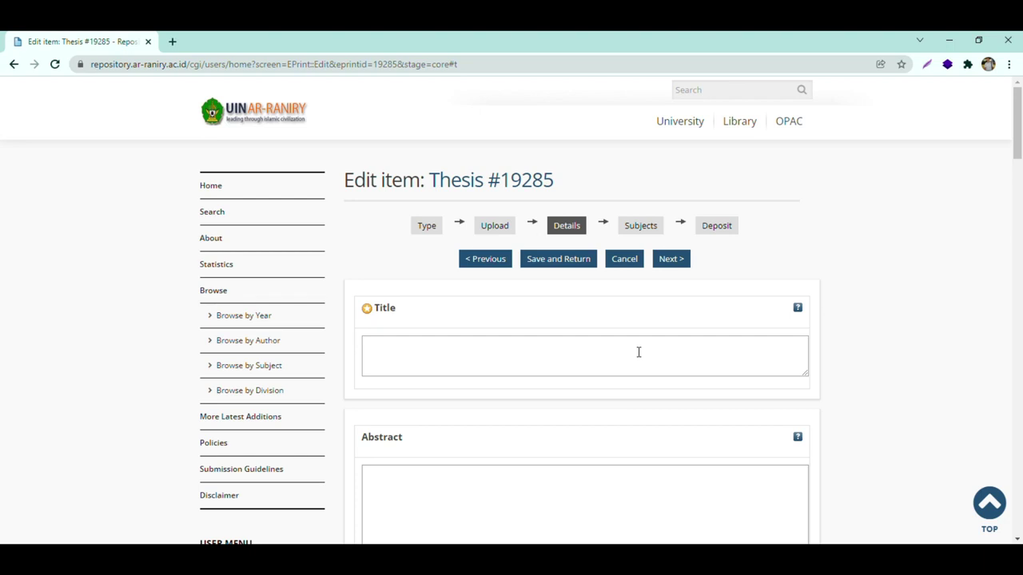
- Enter the title 'Judul' and the abstract 'Abstract'
{"action": "left_click", "coordinate": [490, 370]}
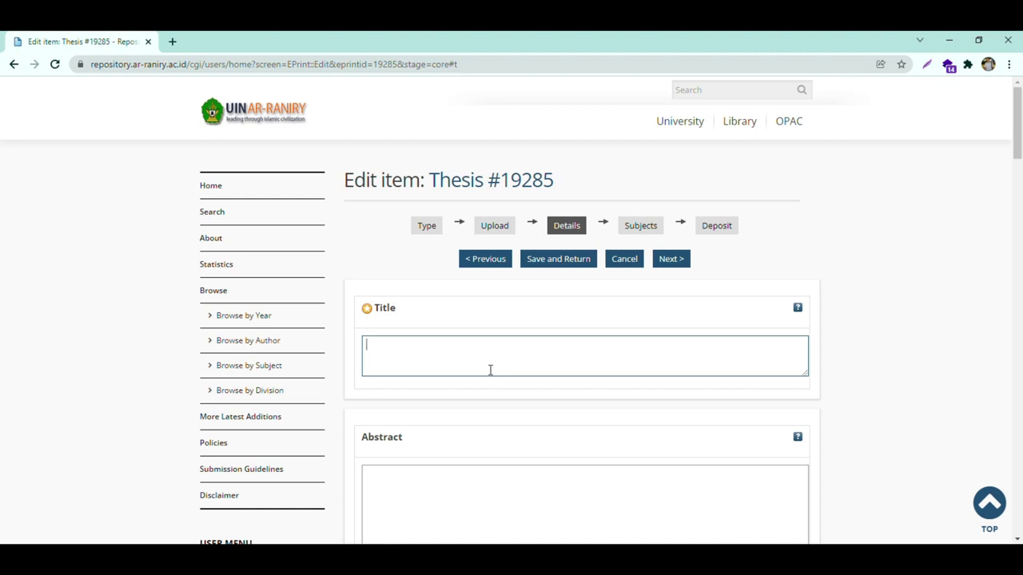
{"action": "type", "text": "Judul"}
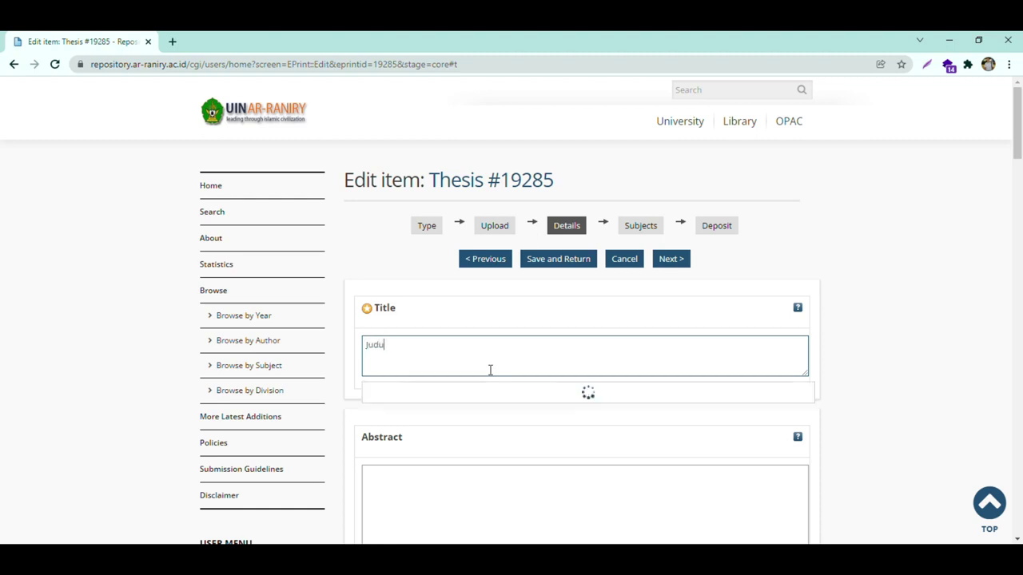
{"action": "scroll", "coordinate": [485, 363], "scroll_direction": "down", "scroll_amount": 1}
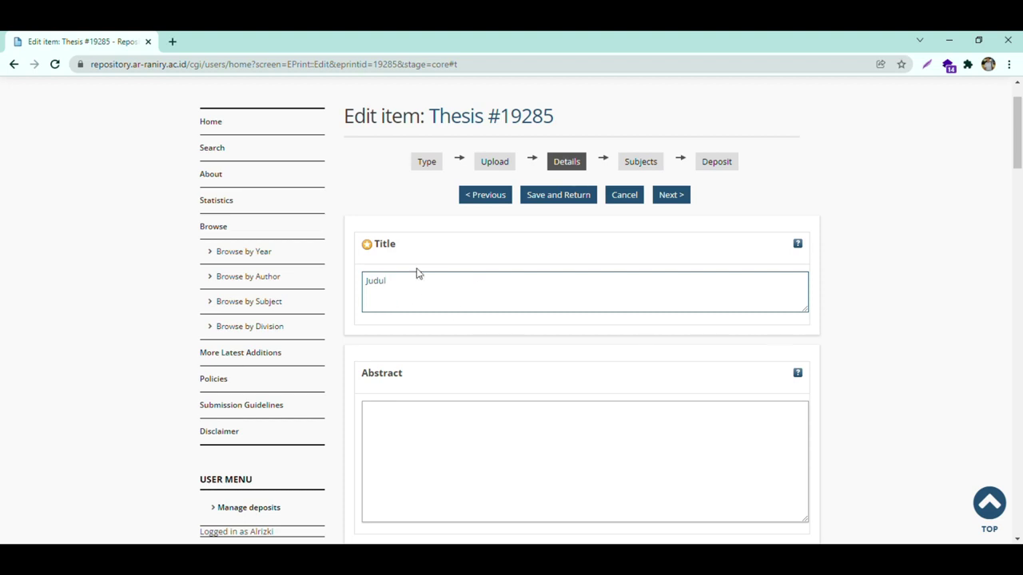
{"action": "left_click", "coordinate": [430, 432]}
{"action": "scroll", "coordinate": [430, 432], "scroll_direction": "down", "scroll_amount": 2}
{"action": "type", "text": "Abstract"}
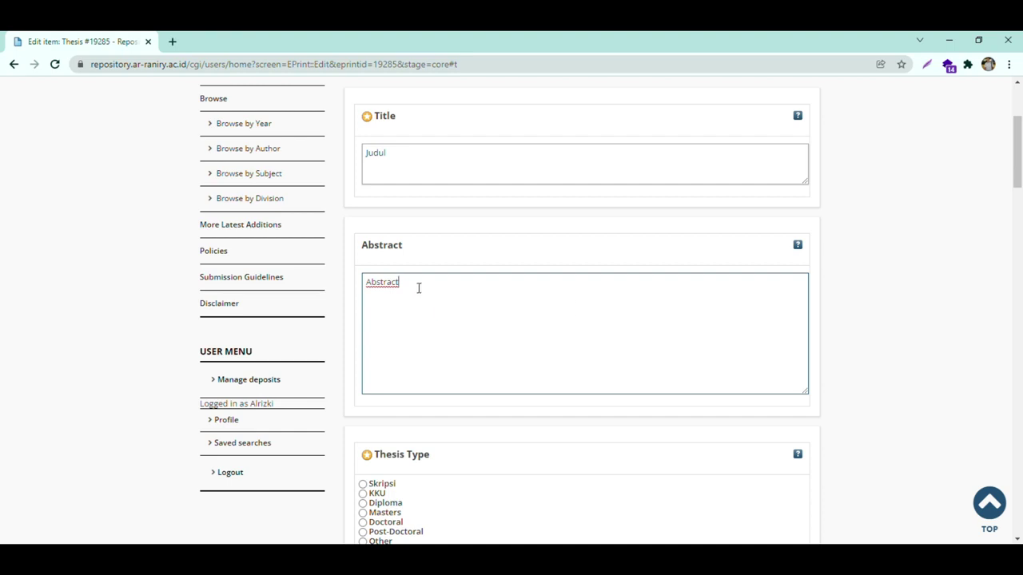
- Set thesis type to Skripsi and thesis name to Strata1
{"action": "scroll", "coordinate": [418, 287], "scroll_direction": "down", "scroll_amount": 3}
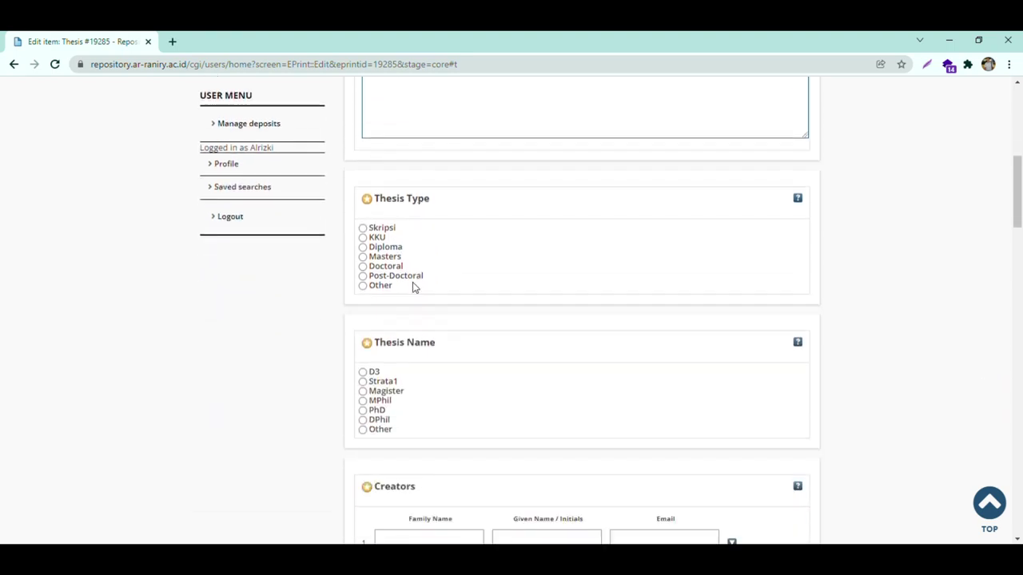
{"action": "left_click", "coordinate": [385, 231]}
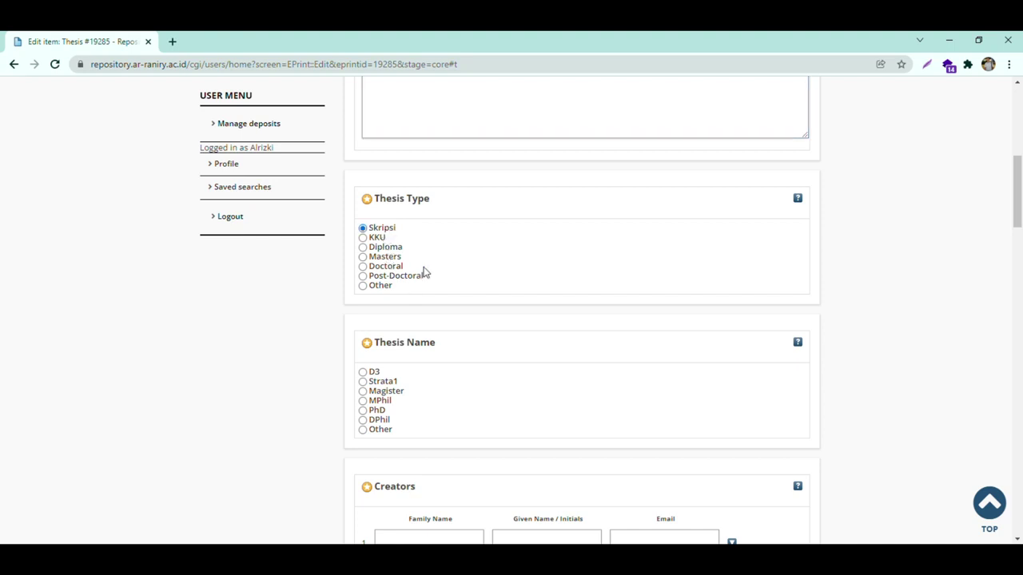
{"action": "left_click_drag", "start_coordinate": [376, 376], "coordinate": [374, 382]}
{"action": "left_click", "coordinate": [382, 382]}
{"action": "scroll", "coordinate": [440, 382], "scroll_direction": "down", "scroll_amount": 3}
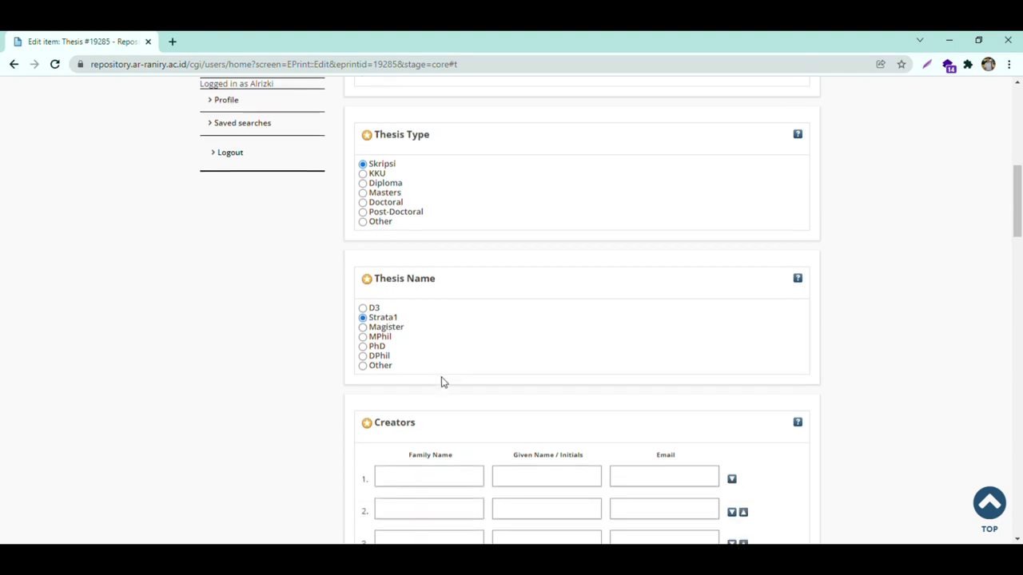
- Fill creator row 1 with the author's name, ID number as given name, and student e-mail
{"action": "left_click", "coordinate": [434, 358]}
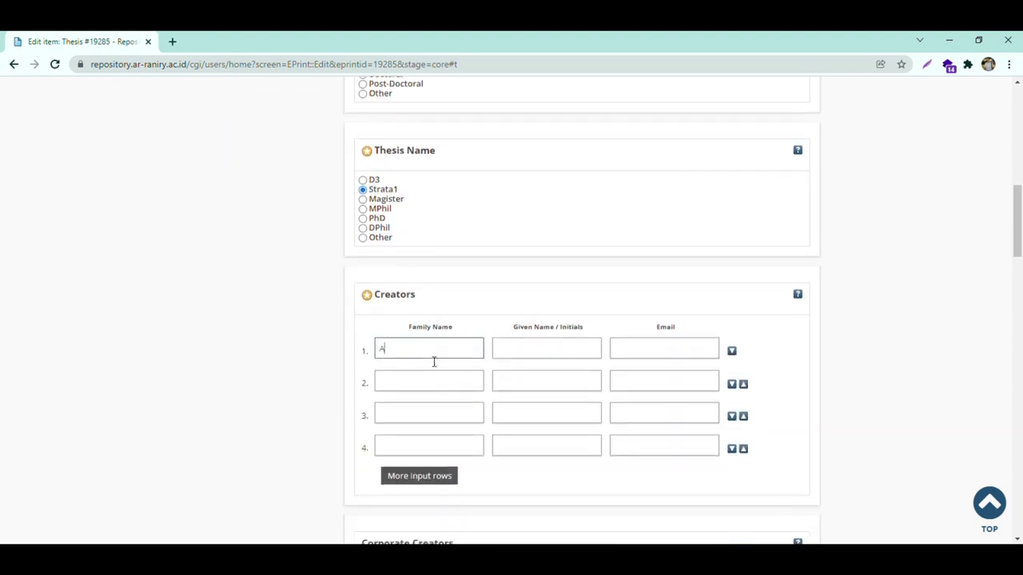
{"action": "left_click", "coordinate": [544, 350]}
{"action": "type", "text": "123123123"}
{"action": "key", "text": "Tab"}
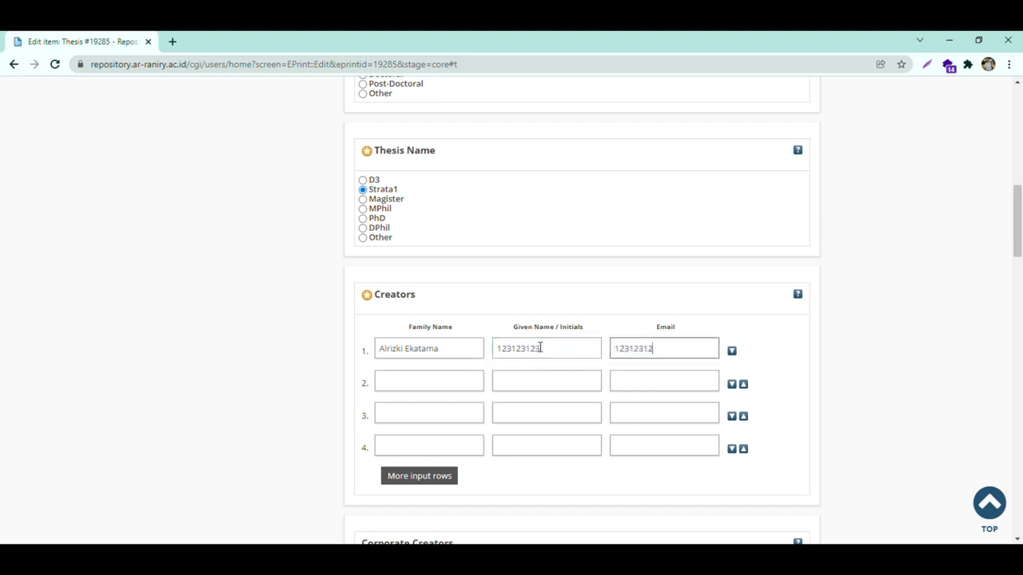
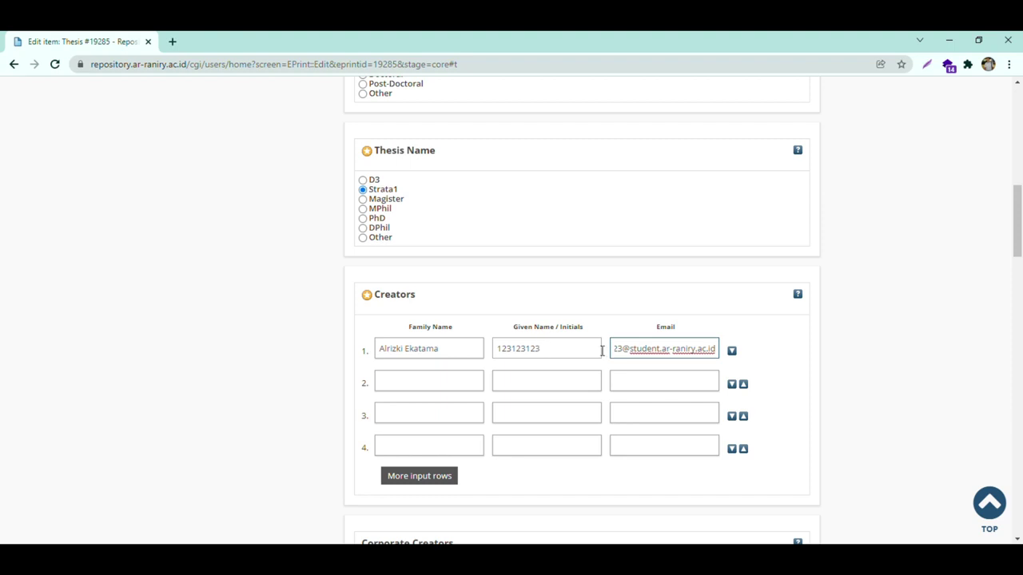
{"action": "scroll", "coordinate": [640, 365], "scroll_direction": "down", "scroll_amount": 4}
- Select division 'Fakultas Tarbiyah dan Keguruan: S1 Pendidikan Tehnologi Informasi'
{"action": "scroll", "coordinate": [640, 365], "scroll_direction": "down", "scroll_amount": 5}
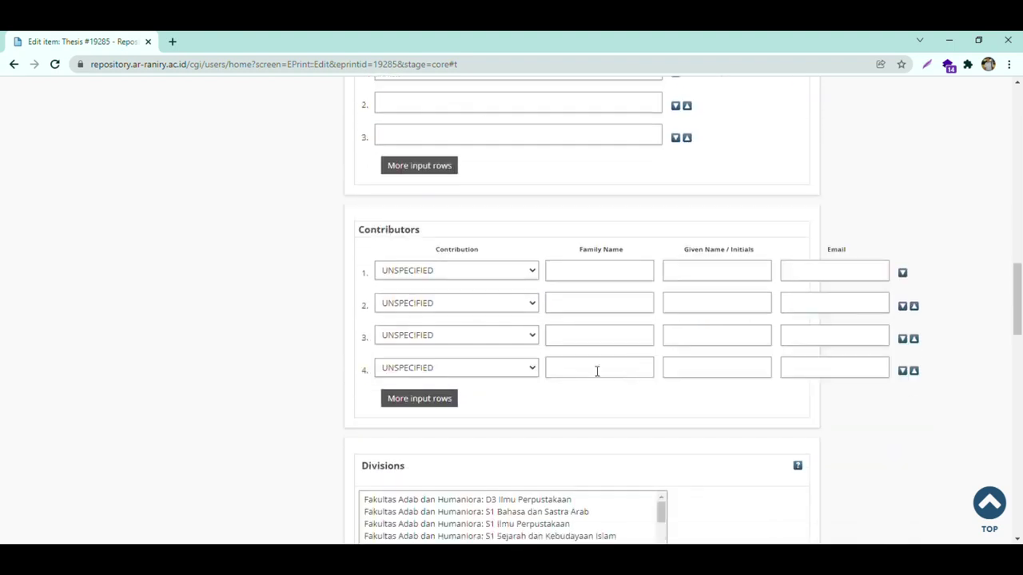
{"action": "scroll", "coordinate": [539, 350], "scroll_direction": "down", "scroll_amount": 1}
{"action": "scroll", "coordinate": [539, 349], "scroll_direction": "down", "scroll_amount": 8}
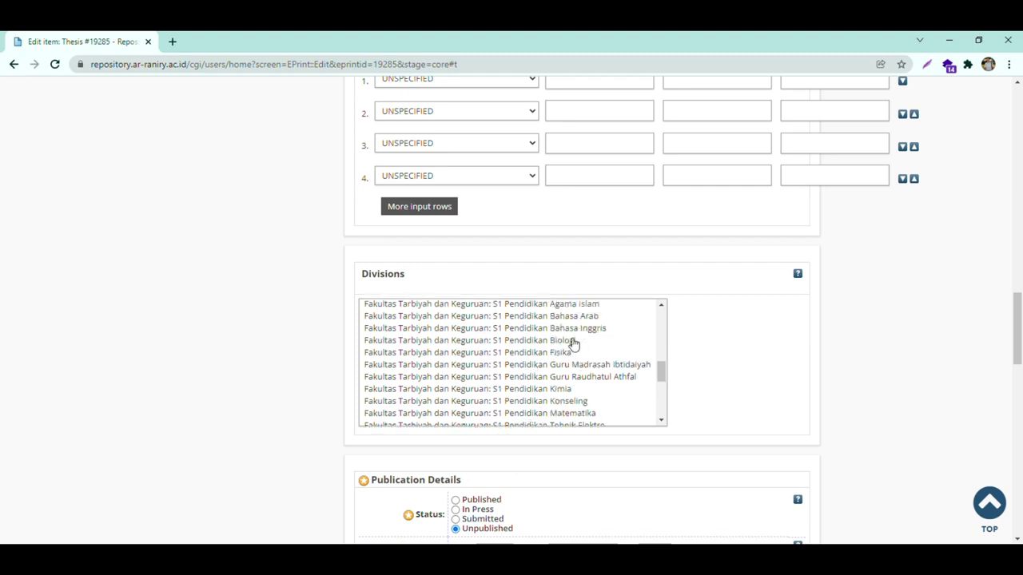
{"action": "scroll", "coordinate": [584, 366], "scroll_direction": "down", "scroll_amount": 3}
{"action": "scroll", "coordinate": [585, 367], "scroll_direction": "down", "scroll_amount": 1}
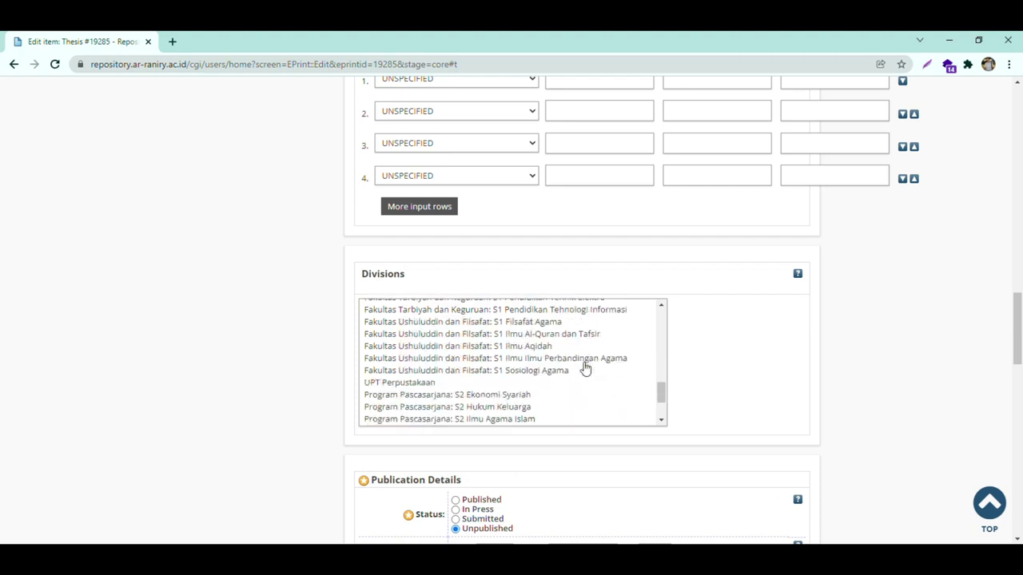
{"action": "scroll", "coordinate": [584, 367], "scroll_direction": "up", "scroll_amount": 2}
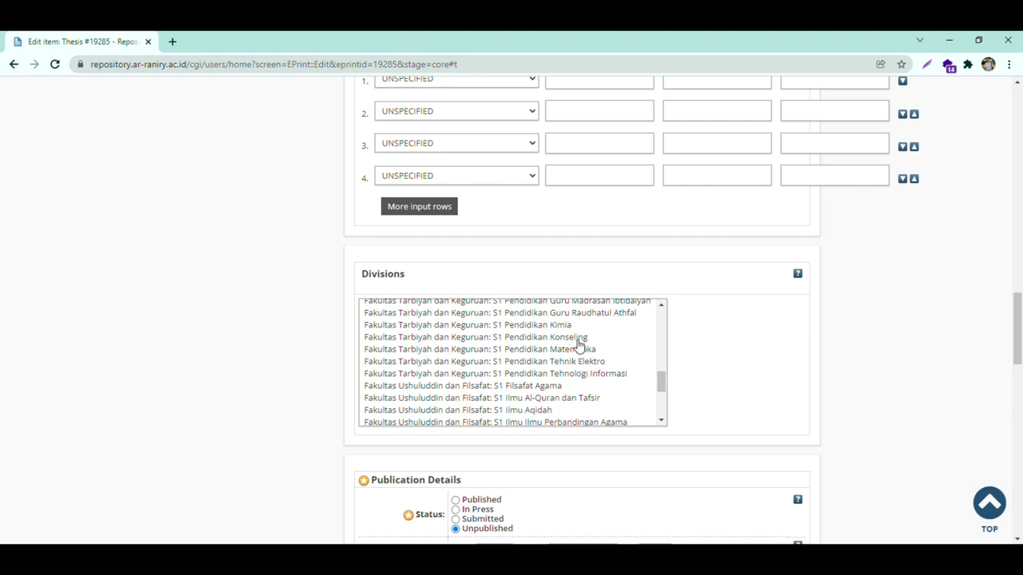
{"action": "left_click", "coordinate": [579, 373]}
{"action": "scroll", "coordinate": [714, 365], "scroll_direction": "down", "scroll_amount": 3}
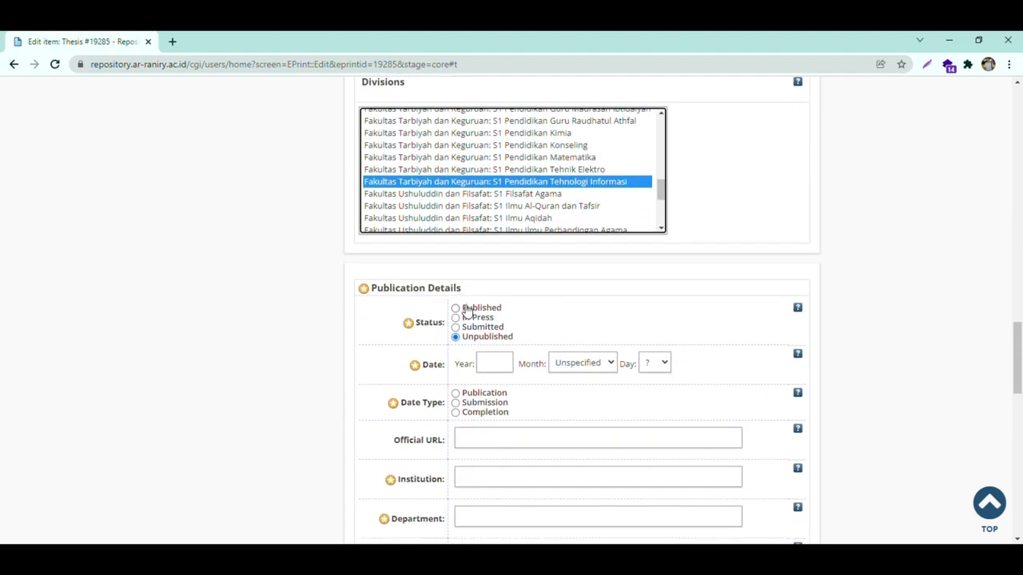
- Set the status to Published with publication date 10 January 2022
{"action": "left_click", "coordinate": [469, 312]}
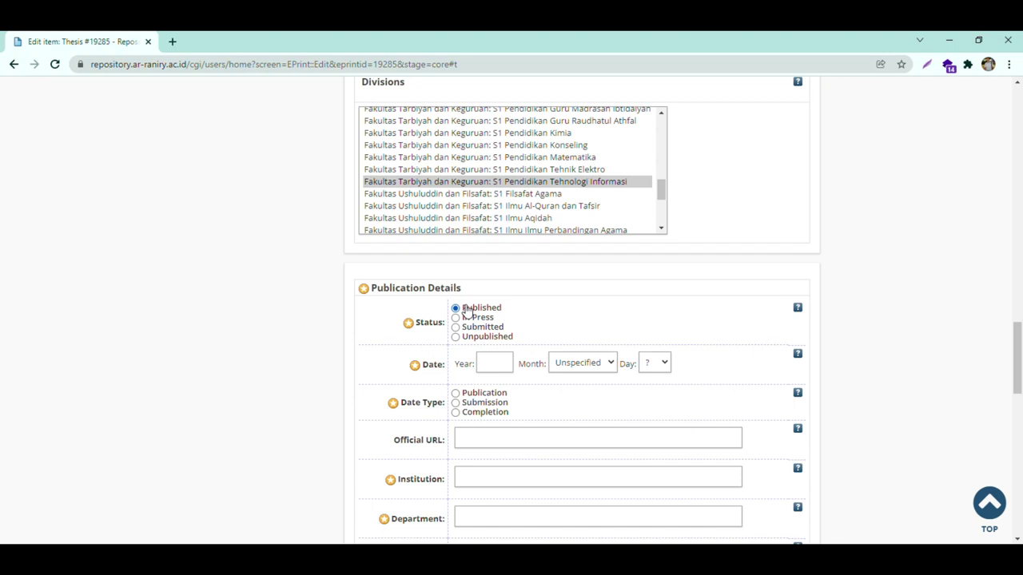
{"action": "left_click", "coordinate": [490, 361]}
{"action": "type", "text": "2022"}
{"action": "left_click", "coordinate": [601, 366]}
{"action": "left_click", "coordinate": [580, 393]}
{"action": "left_click", "coordinate": [657, 240]}
{"action": "left_click", "coordinate": [489, 398]}
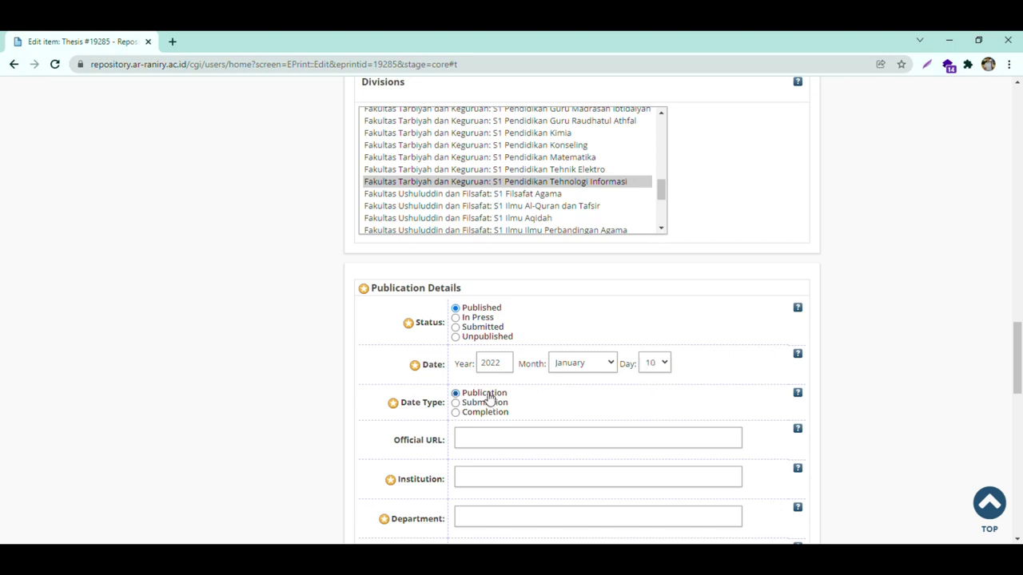
{"action": "scroll", "coordinate": [559, 427], "scroll_direction": "down", "scroll_amount": 3}
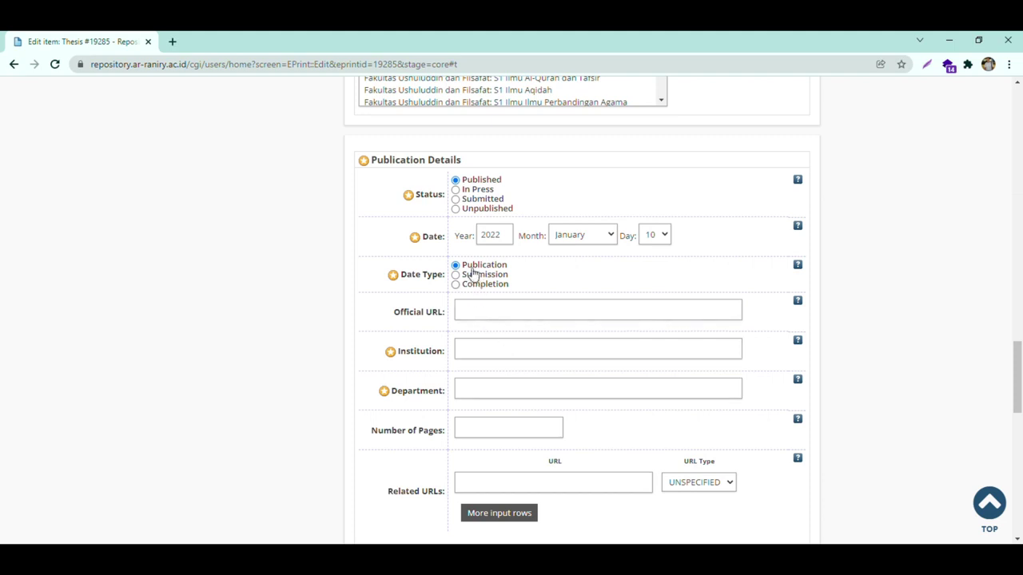
- Set institution to UIN Ar-Raniry Banda Aceh and department to Fakultas Tarbiyah dan Keguruan
{"action": "left_click", "coordinate": [469, 360]}
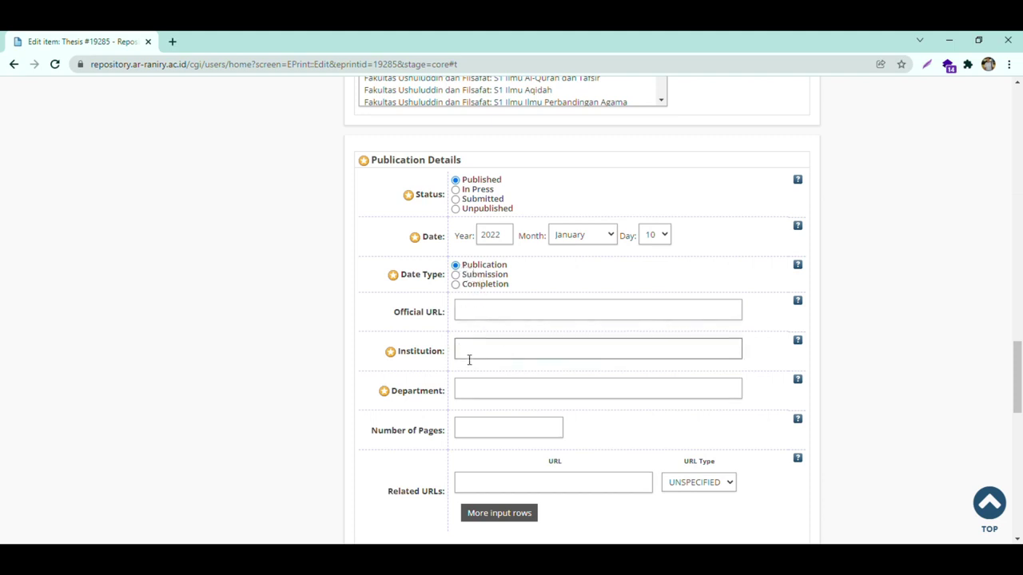
{"action": "left_click", "coordinate": [495, 387]}
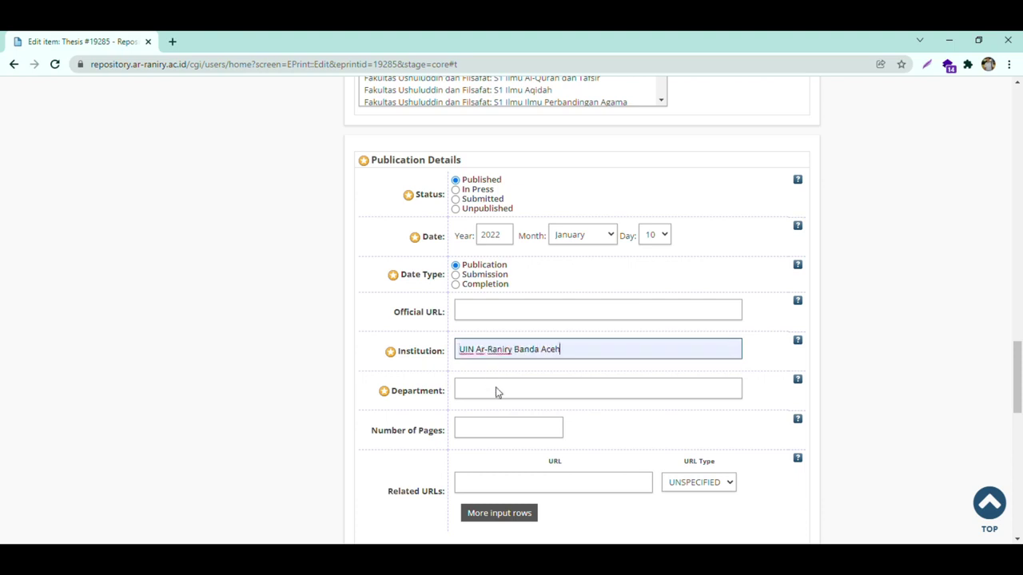
{"action": "left_click", "coordinate": [502, 393]}
{"action": "type", "text": "Fa"}
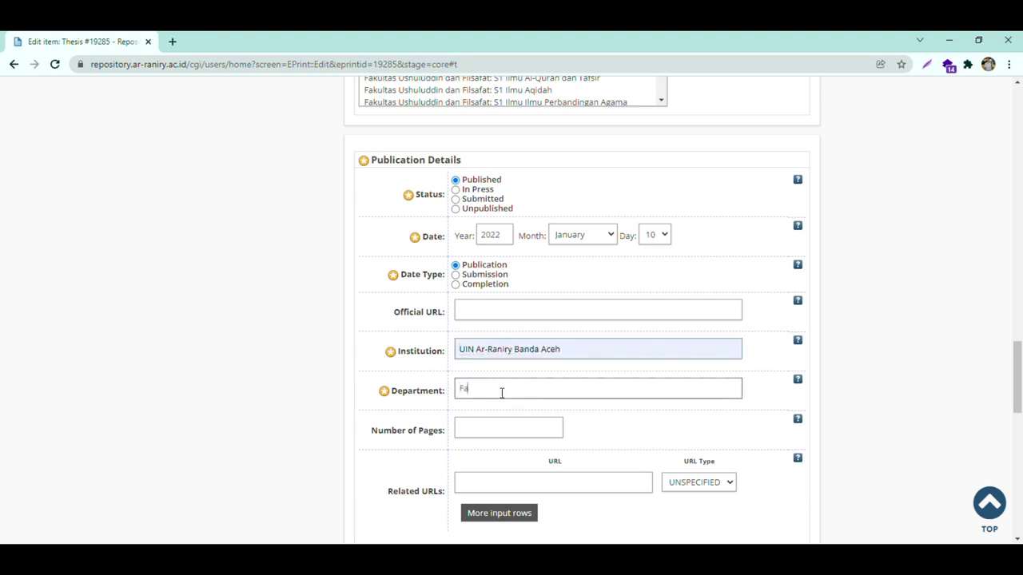
{"action": "type", "text": "kultas Tarbiyah dan Keguruan"}
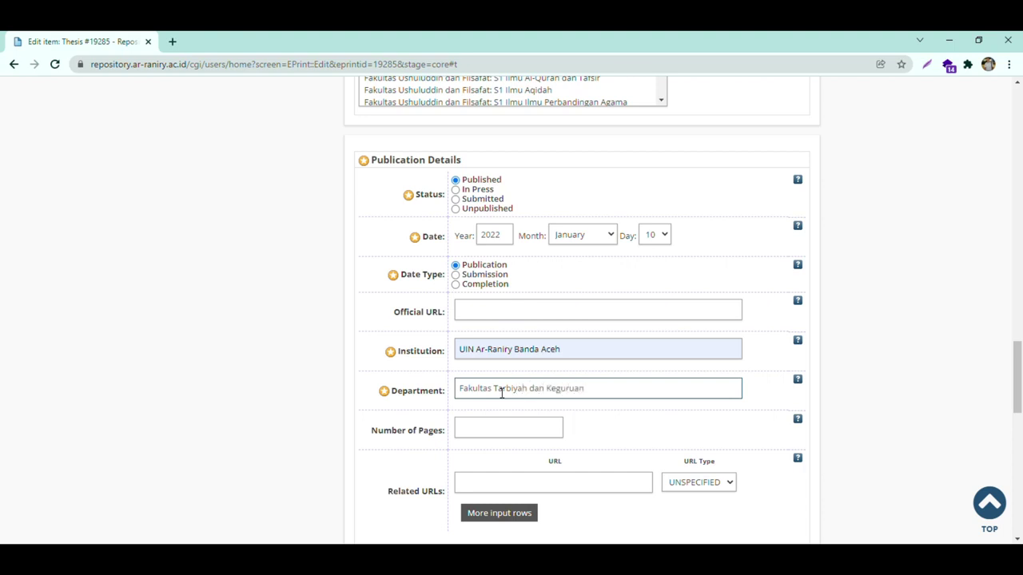
- Enter 150 as the thesis's Number of Pages and look over the rest of the Details form
{"action": "scroll", "coordinate": [502, 392], "scroll_direction": "down", "scroll_amount": 2}
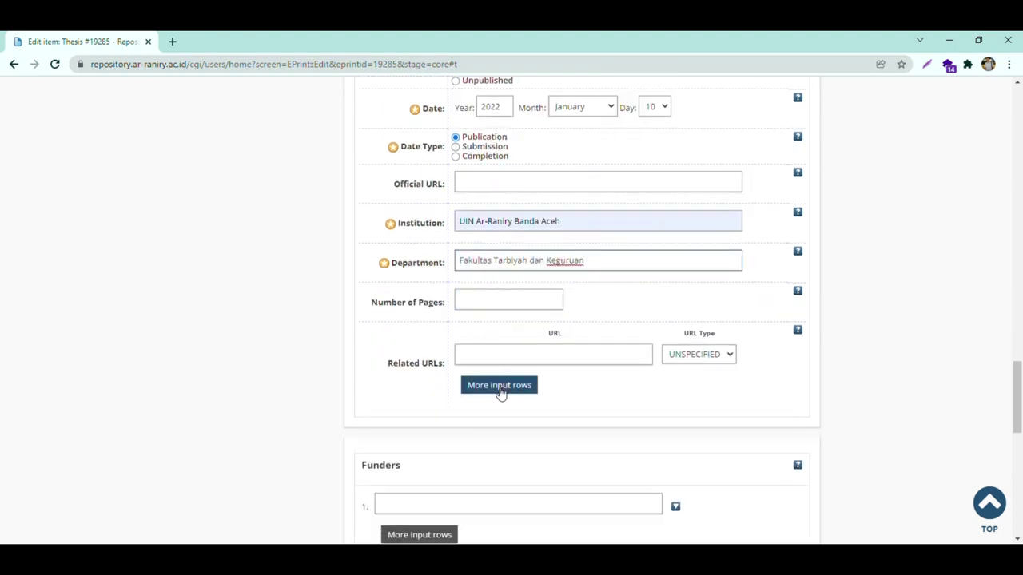
{"action": "left_click", "coordinate": [510, 300]}
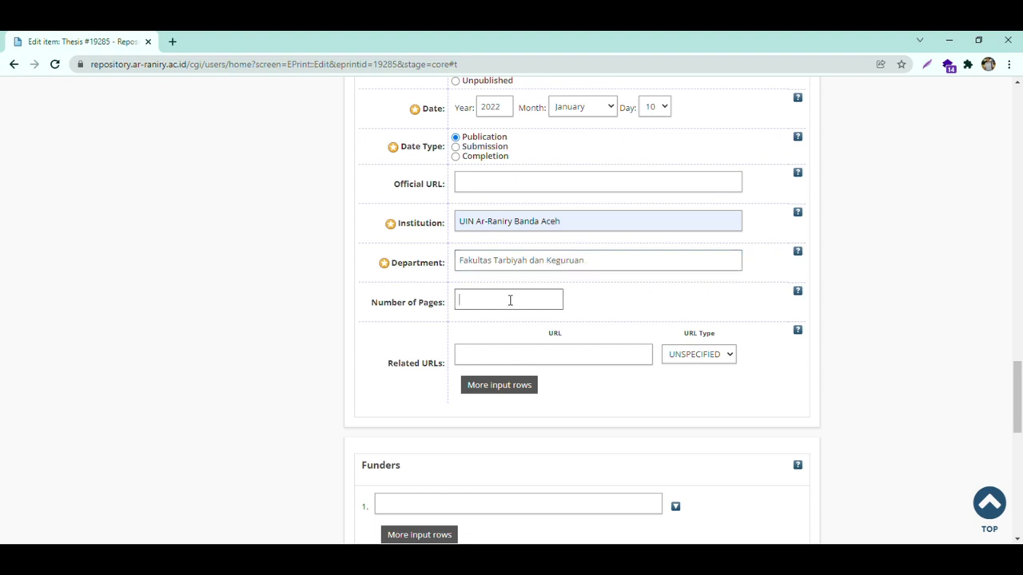
{"action": "type", "text": "150"}
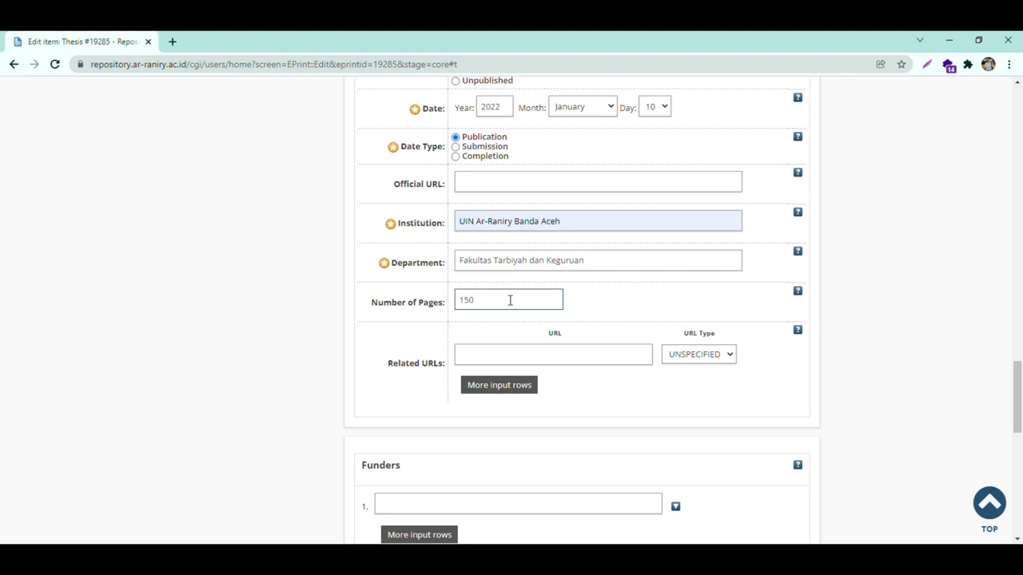
{"action": "scroll", "coordinate": [510, 300], "scroll_direction": "down", "scroll_amount": 3}
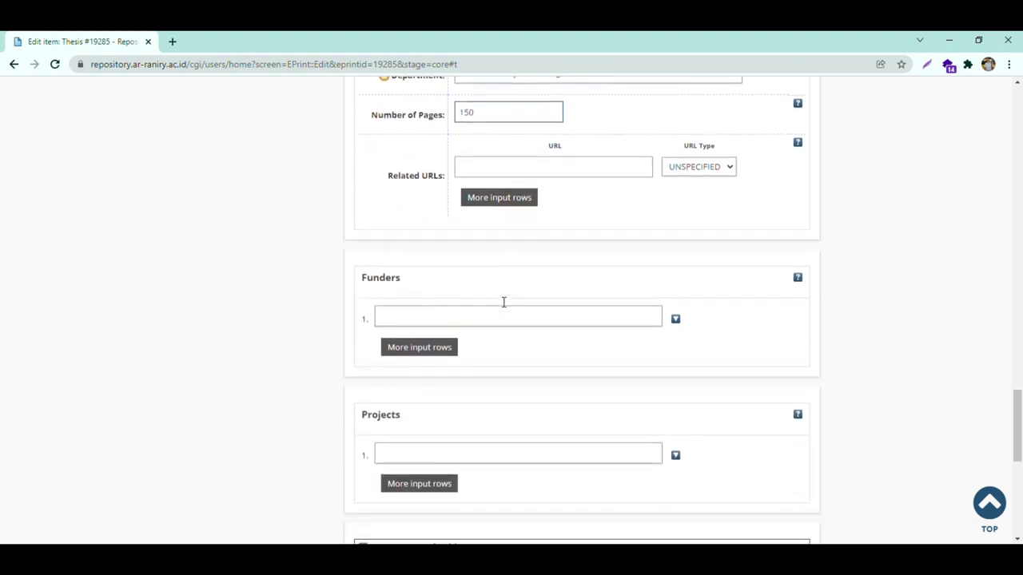
{"action": "scroll", "coordinate": [501, 301], "scroll_direction": "up", "scroll_amount": 3}
{"action": "scroll", "coordinate": [502, 300], "scroll_direction": "down", "scroll_amount": 4}
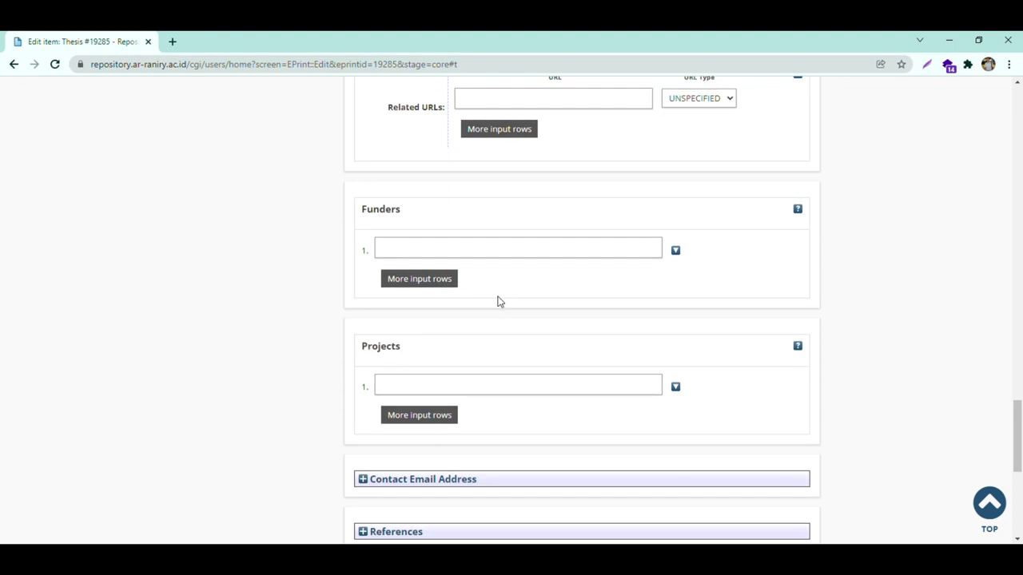
{"action": "scroll", "coordinate": [498, 302], "scroll_direction": "down", "scroll_amount": 3}
{"action": "scroll", "coordinate": [498, 301], "scroll_direction": "down", "scroll_amount": 3}
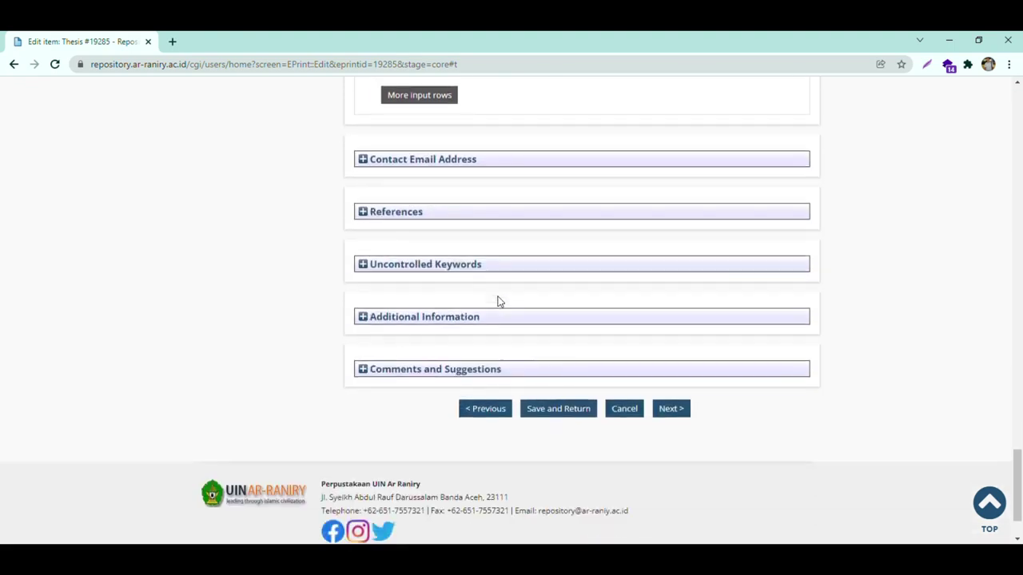
{"action": "scroll", "coordinate": [609, 362], "scroll_direction": "up", "scroll_amount": 10}
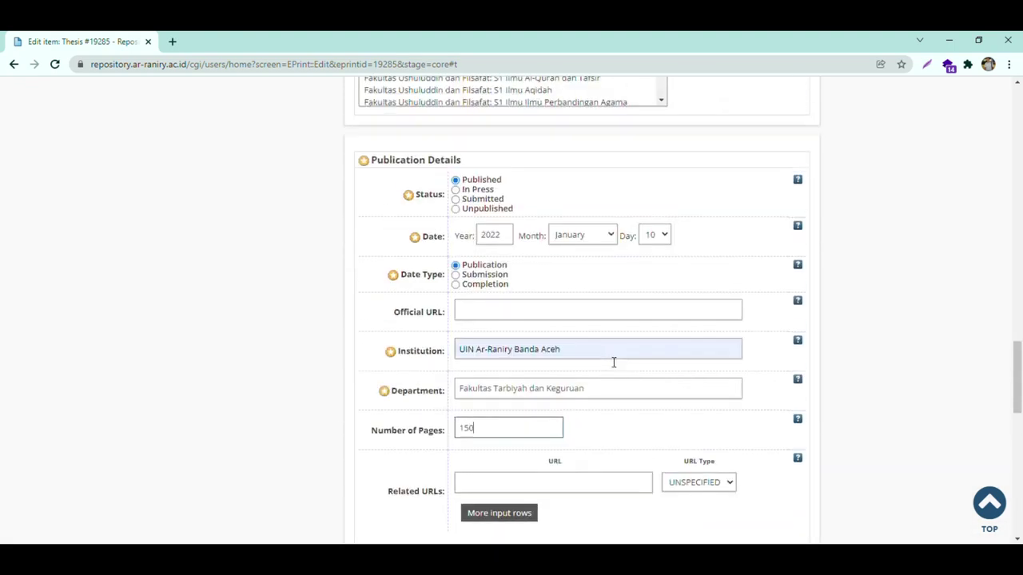
{"action": "scroll", "coordinate": [614, 362], "scroll_direction": "up", "scroll_amount": 20}
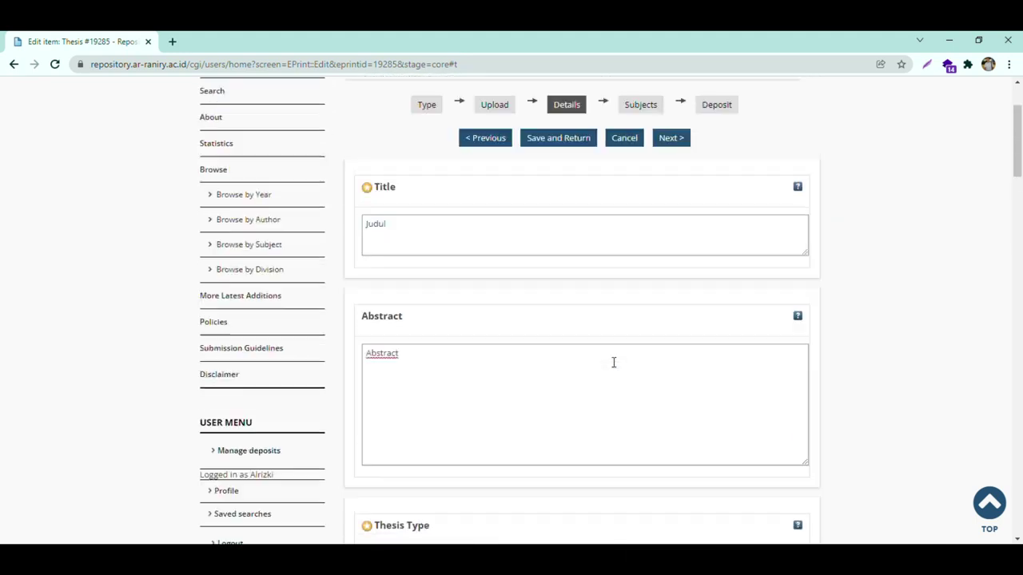
- Add 370 Education (Pendidikan), listed under 300 Sociology and Anthropology, as the thesis subject
{"action": "left_click", "coordinate": [671, 265]}
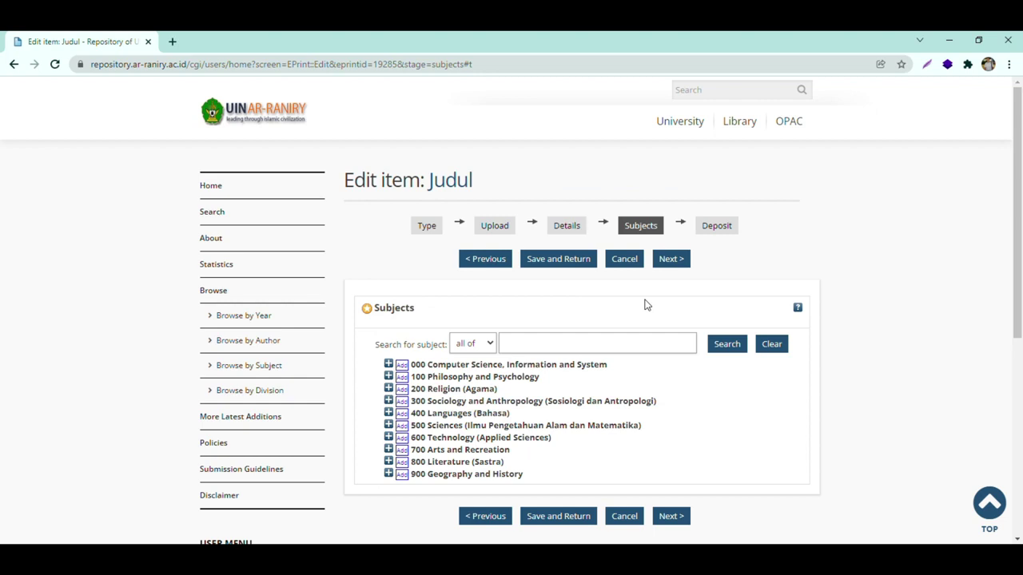
{"action": "scroll", "coordinate": [646, 305], "scroll_direction": "down", "scroll_amount": 2}
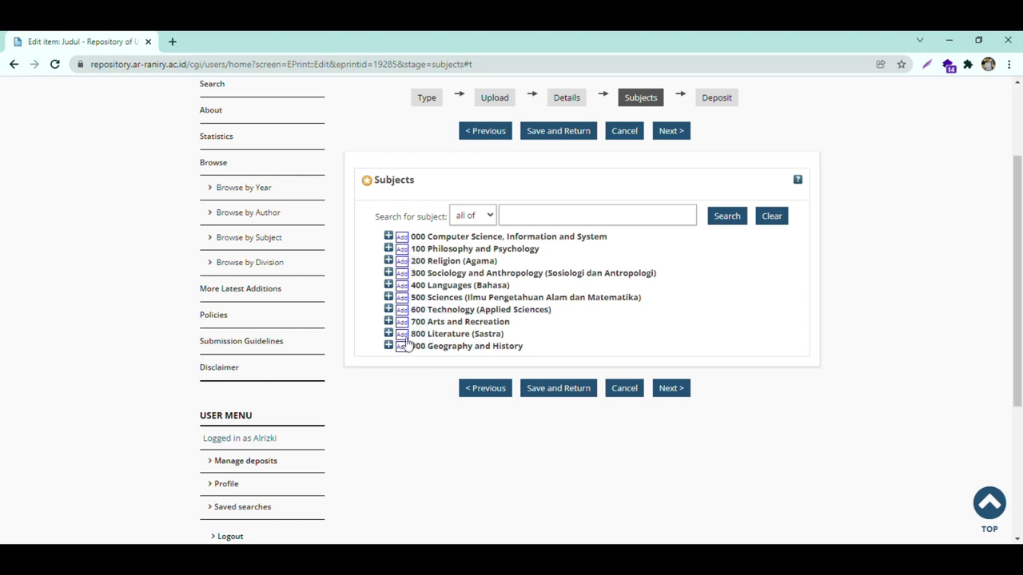
{"action": "left_click", "coordinate": [389, 273]}
{"action": "scroll", "coordinate": [403, 335], "scroll_direction": "down", "scroll_amount": 1}
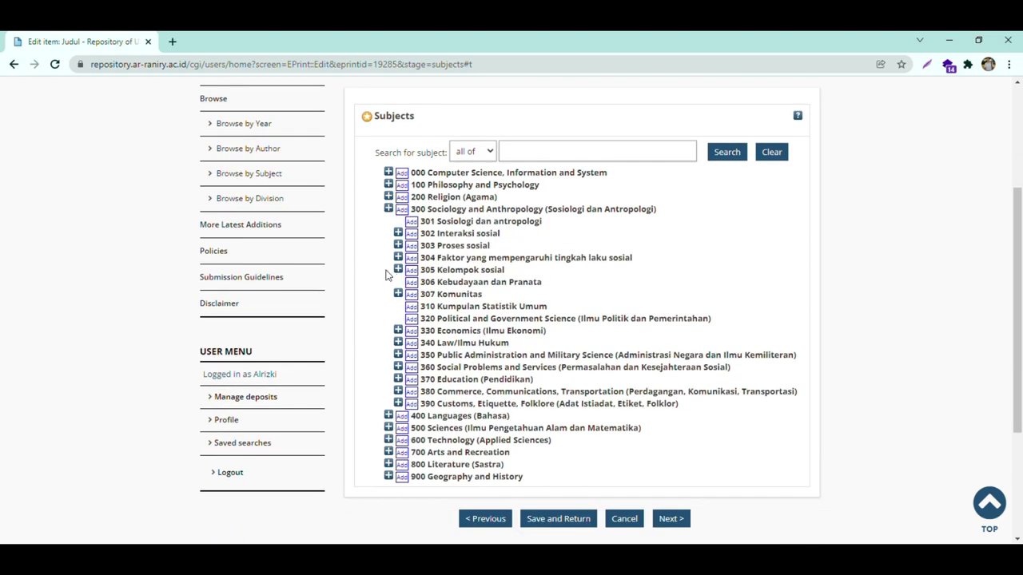
{"action": "left_click", "coordinate": [412, 380]}
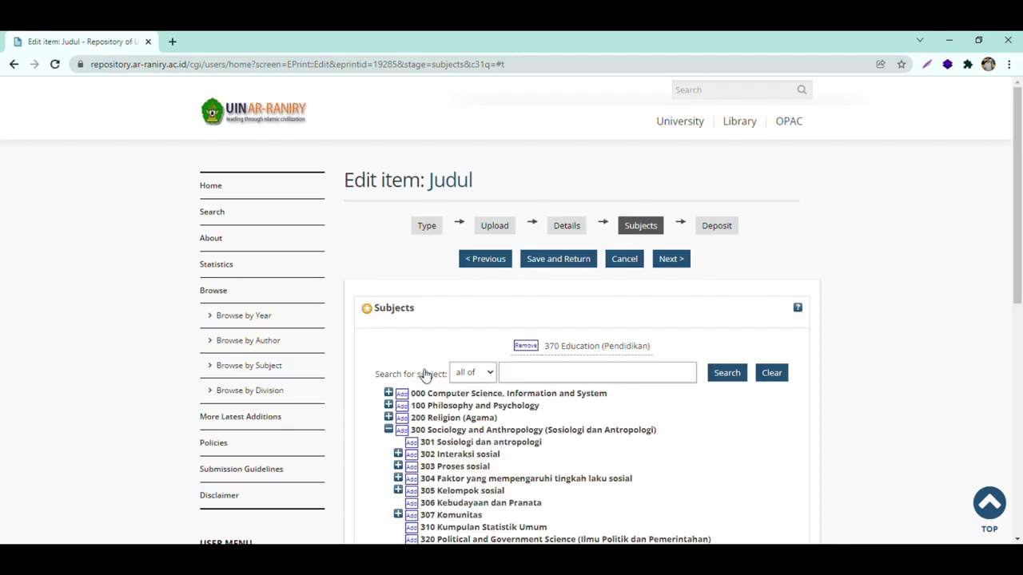
{"action": "scroll", "coordinate": [426, 376], "scroll_direction": "up", "scroll_amount": 2}
{"action": "scroll", "coordinate": [426, 375], "scroll_direction": "up", "scroll_amount": 1}
- Move on to the Deposit stage and deposit the thesis into the repository
{"action": "left_click_drag", "start_coordinate": [542, 349], "coordinate": [663, 358]}
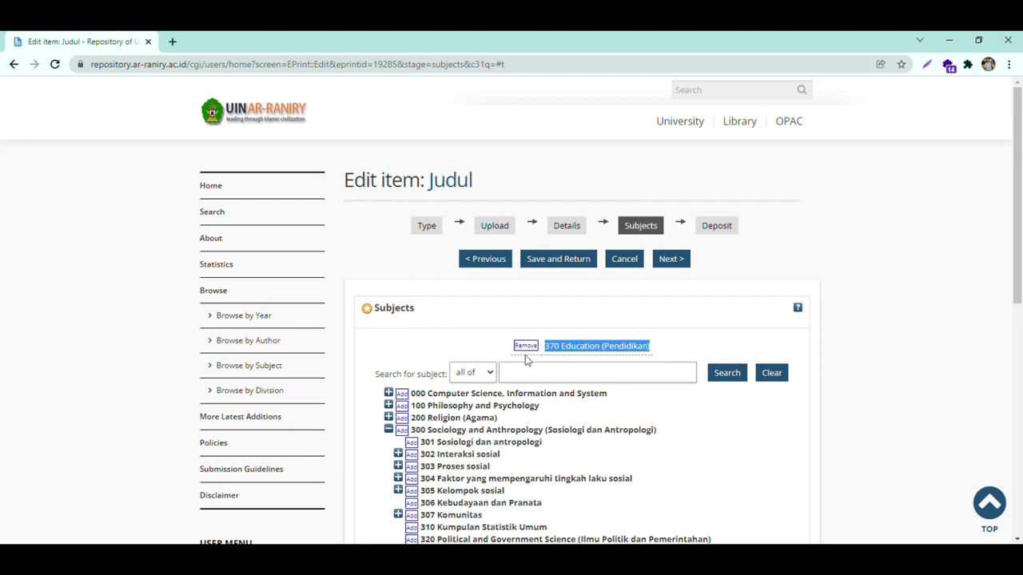
{"action": "left_click", "coordinate": [674, 265]}
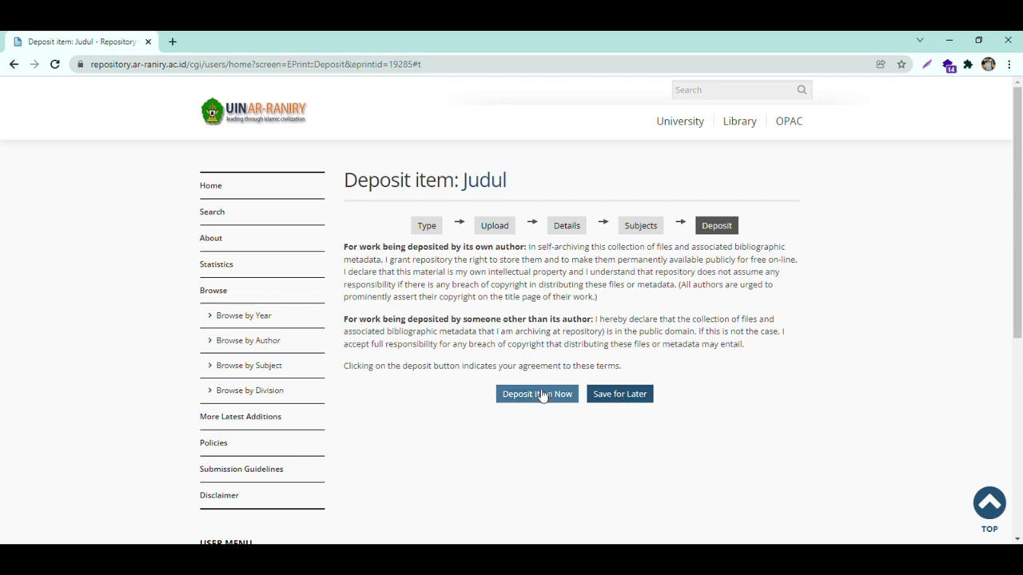
{"action": "left_click", "coordinate": [543, 396]}
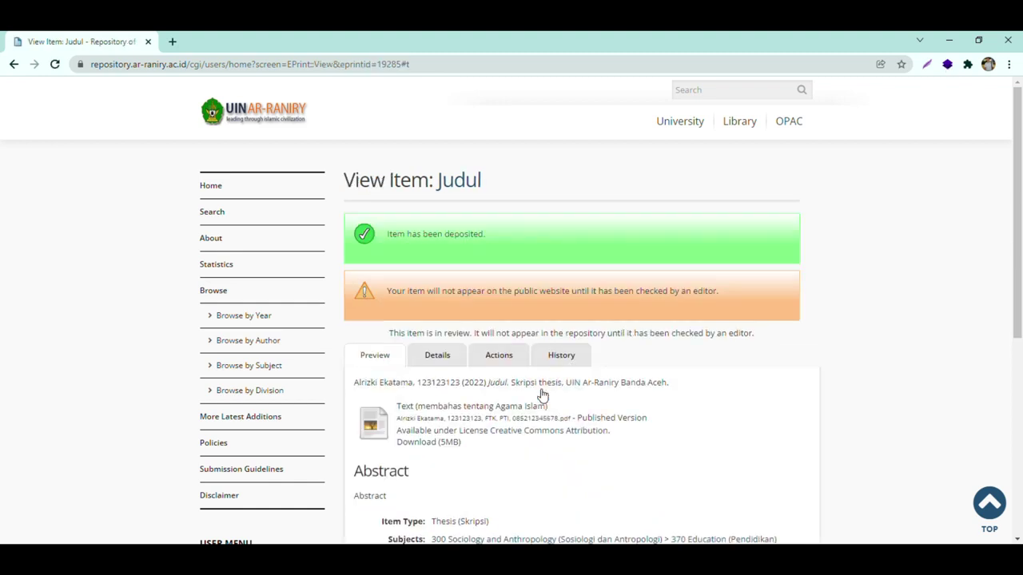
- Review the deposit confirmation and editor-review warning, then go to Manage deposits
{"action": "scroll", "coordinate": [541, 392], "scroll_direction": "down", "scroll_amount": 2}
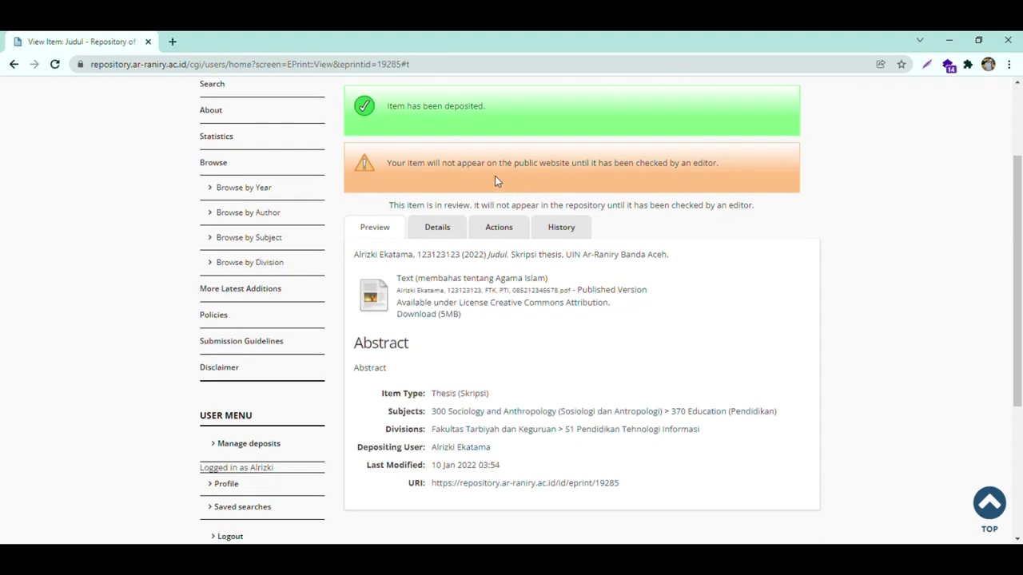
{"action": "scroll", "coordinate": [486, 180], "scroll_direction": "up", "scroll_amount": 2}
{"action": "left_click_drag", "start_coordinate": [382, 234], "coordinate": [492, 232]}
{"action": "left_click", "coordinate": [502, 238]}
{"action": "left_click_drag", "start_coordinate": [388, 291], "coordinate": [723, 296]}
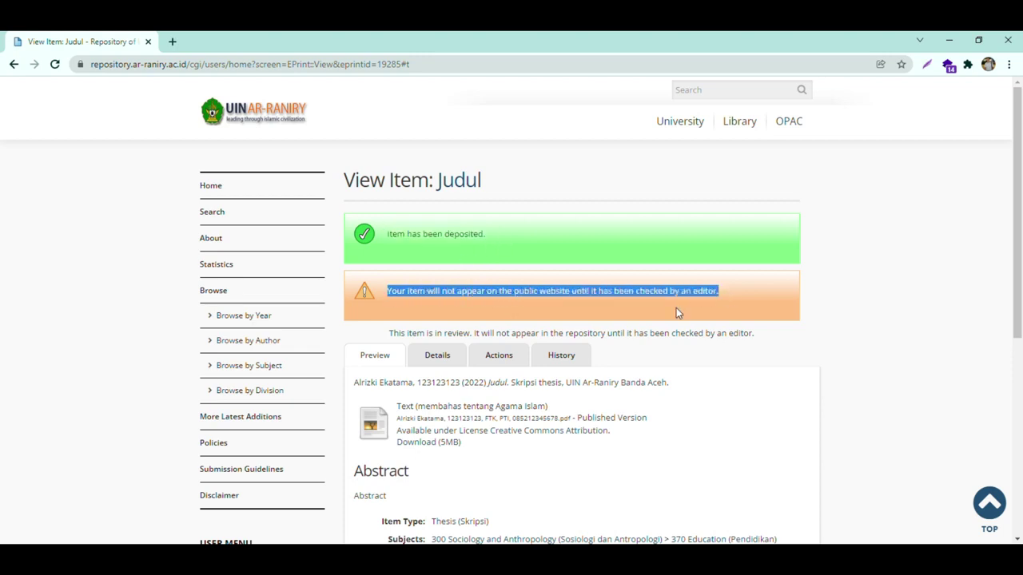
{"action": "scroll", "coordinate": [601, 342], "scroll_direction": "down", "scroll_amount": 2}
{"action": "scroll", "coordinate": [601, 342], "scroll_direction": "down", "scroll_amount": 2}
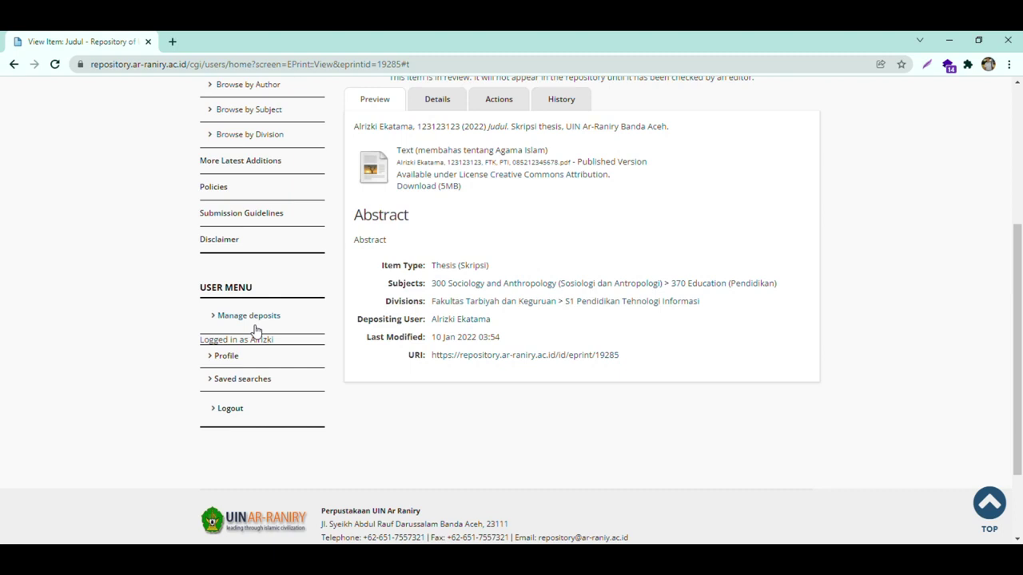
{"action": "left_click", "coordinate": [254, 320]}
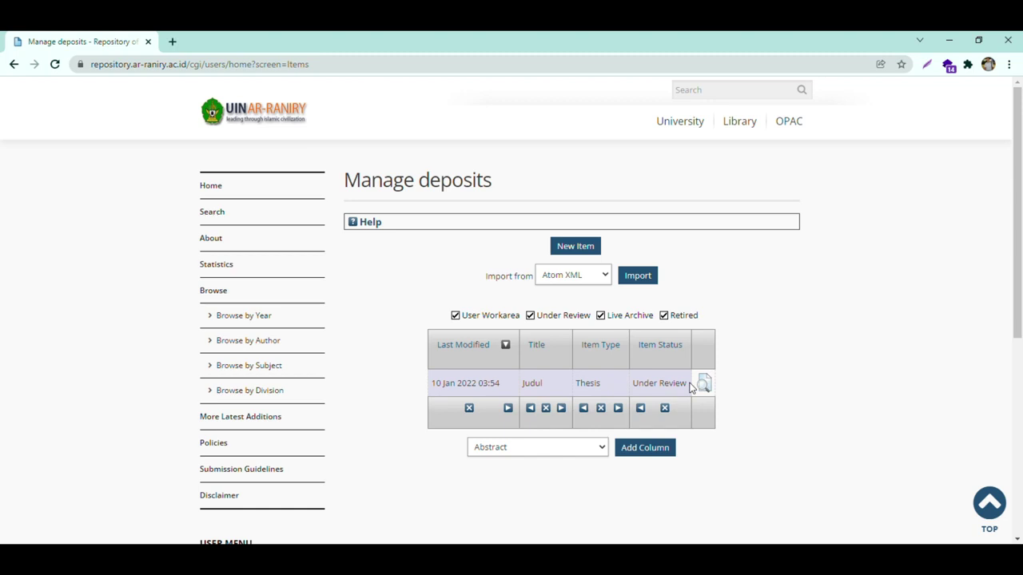
- Log out of the repository from the User Menu
{"action": "scroll", "coordinate": [322, 389], "scroll_direction": "down", "scroll_amount": 3}
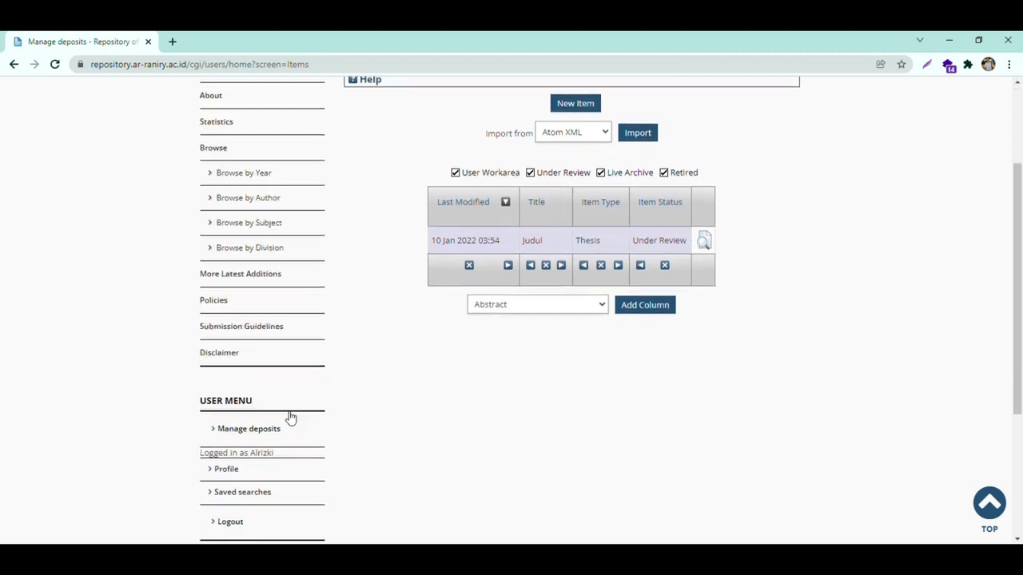
{"action": "left_click", "coordinate": [230, 473]}
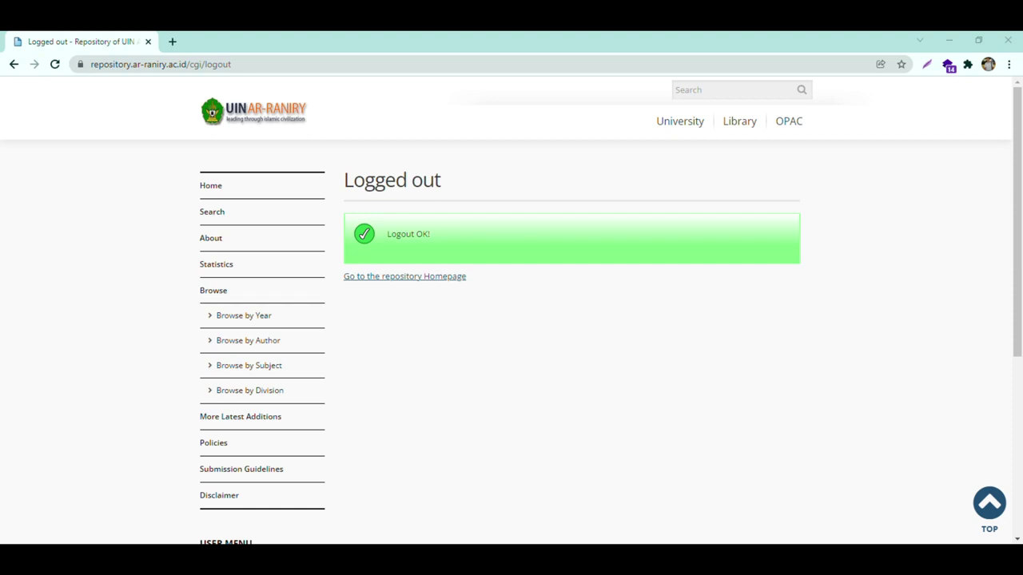